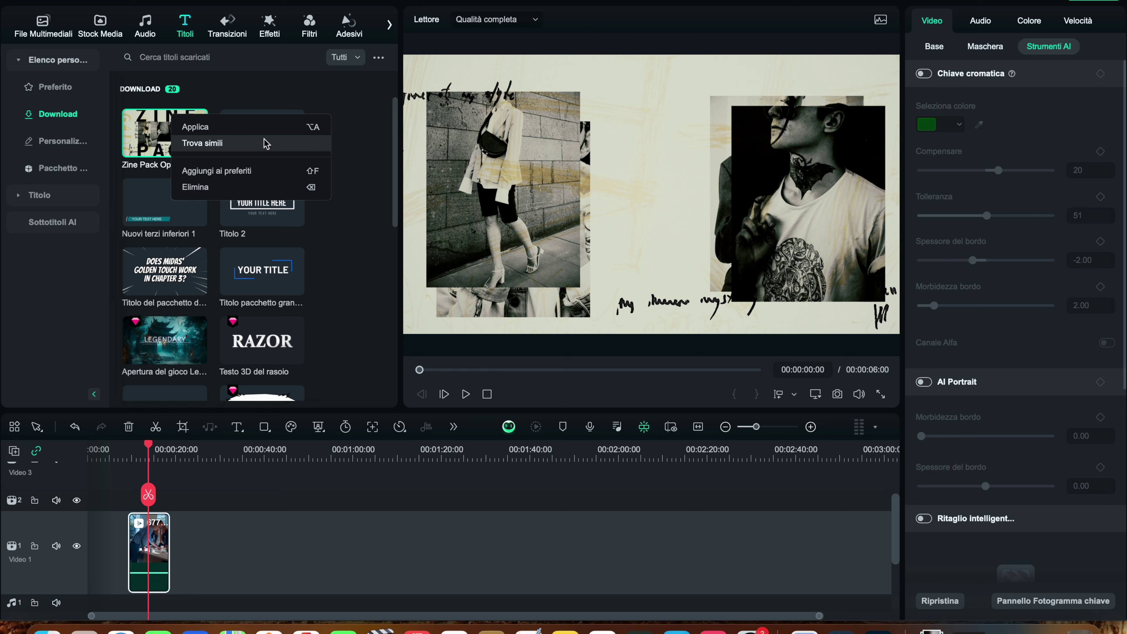
- Browse the titles similar to Zine Pack Opener 02, and return to the downloaded titles
{"action": "left_click", "coordinate": [266, 143]}
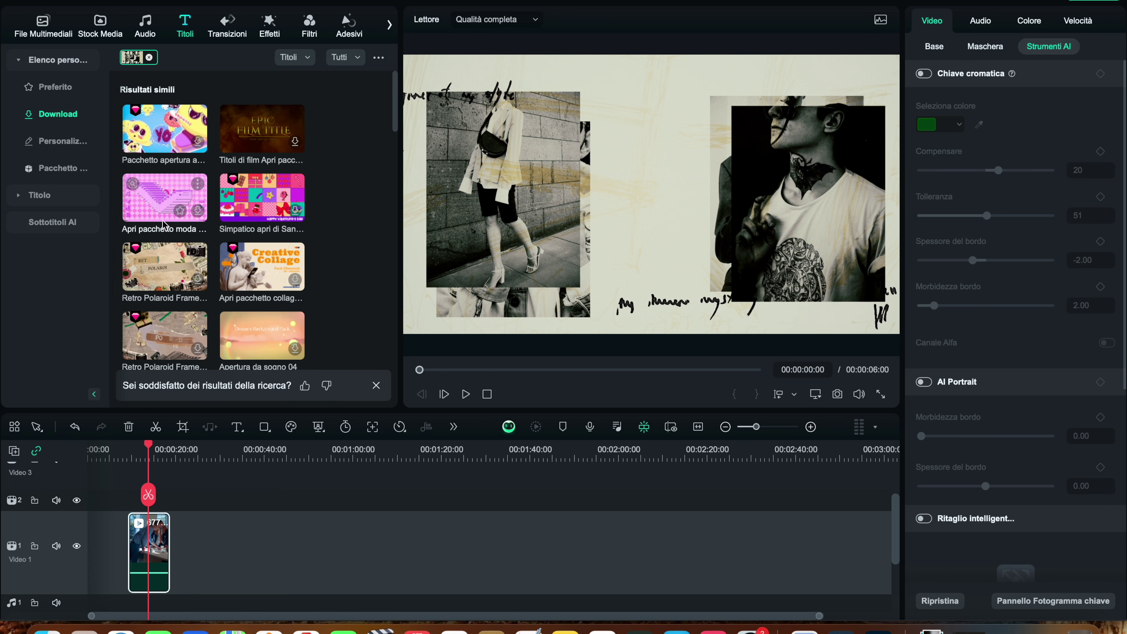
{"action": "scroll", "coordinate": [155, 224], "scroll_direction": "down", "scroll_amount": 3}
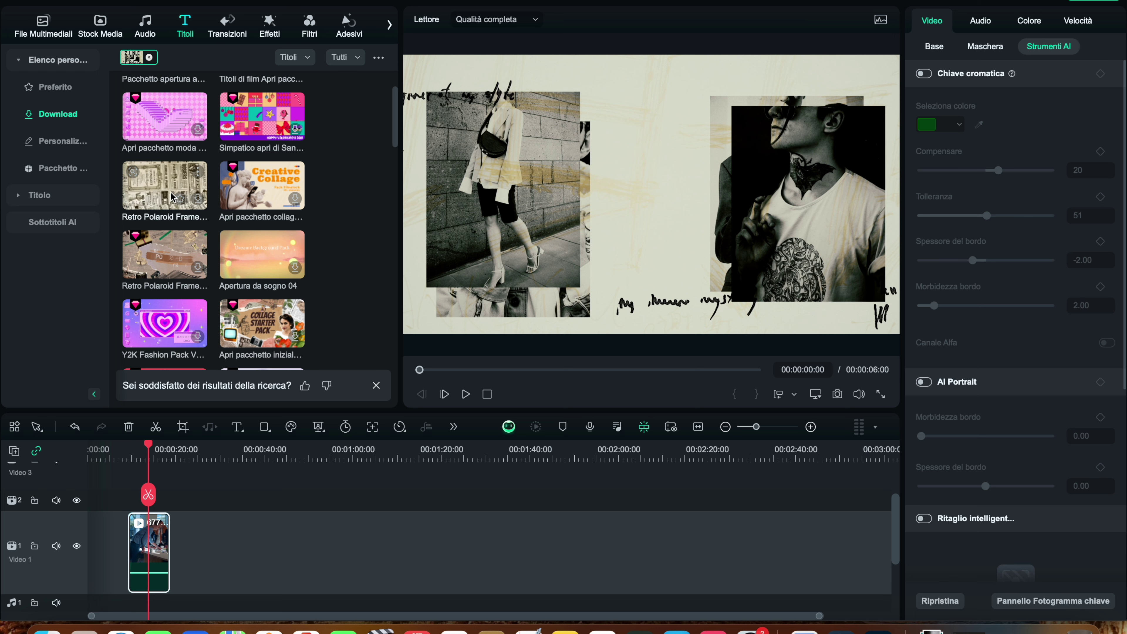
{"action": "scroll", "coordinate": [164, 178], "scroll_direction": "down", "scroll_amount": 4}
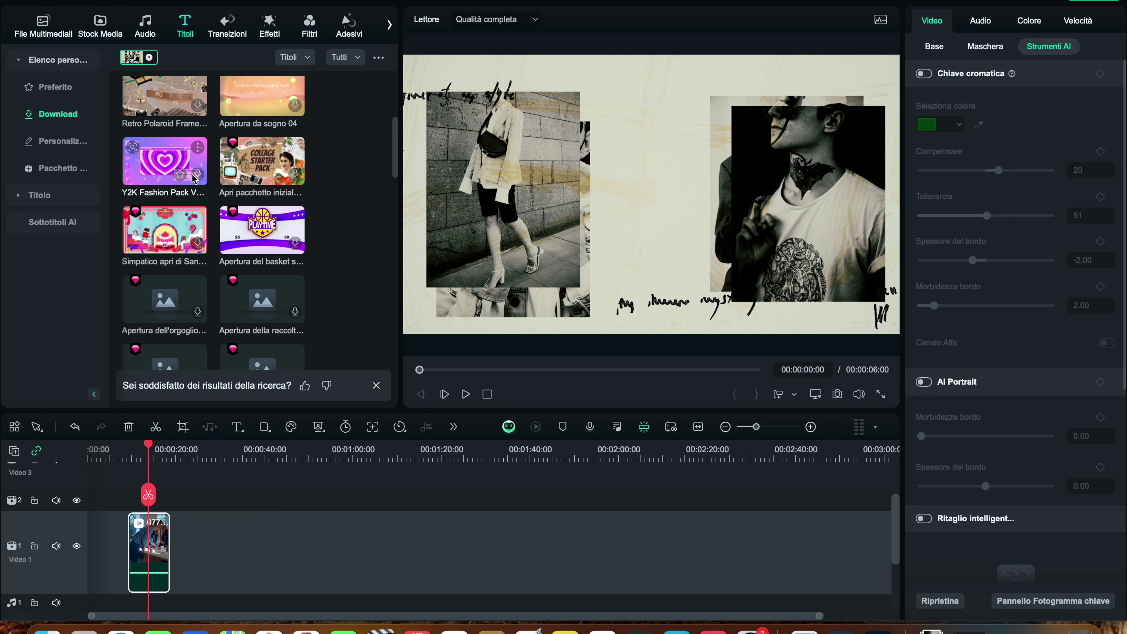
{"action": "left_click", "coordinate": [149, 59]}
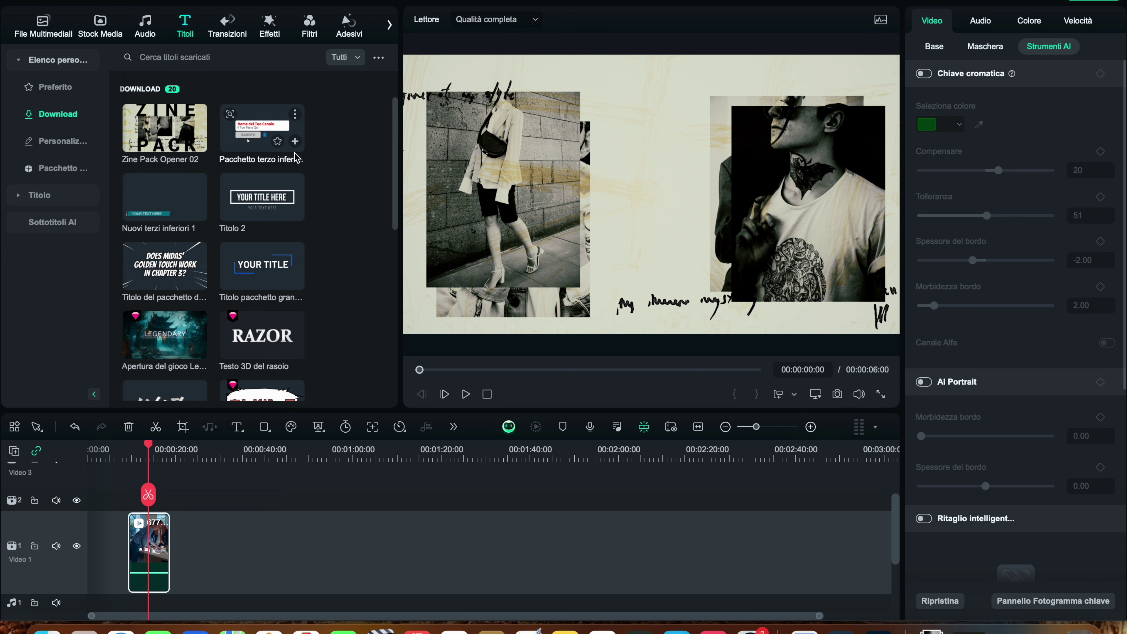
- Place the downloaded title "Nuovi terzi inferiori 1" on the track above the office clip, starting where the clip starts
{"action": "scroll", "coordinate": [295, 160], "scroll_direction": "down", "scroll_amount": 5}
{"action": "scroll", "coordinate": [294, 160], "scroll_direction": "up", "scroll_amount": 4}
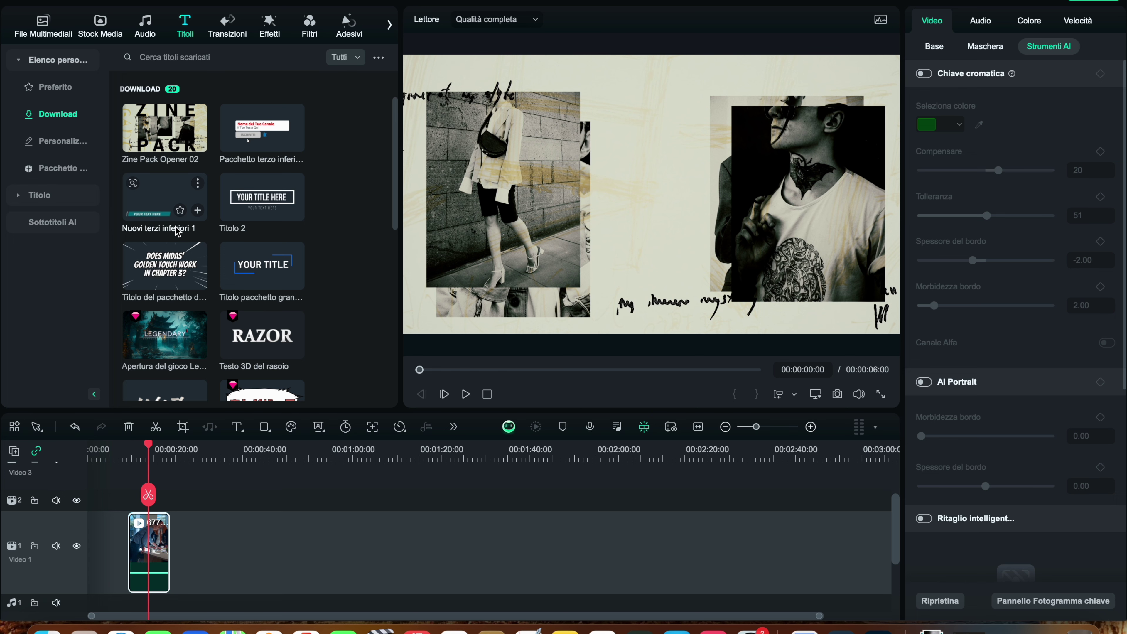
{"action": "left_click_drag", "start_coordinate": [159, 217], "coordinate": [139, 528]}
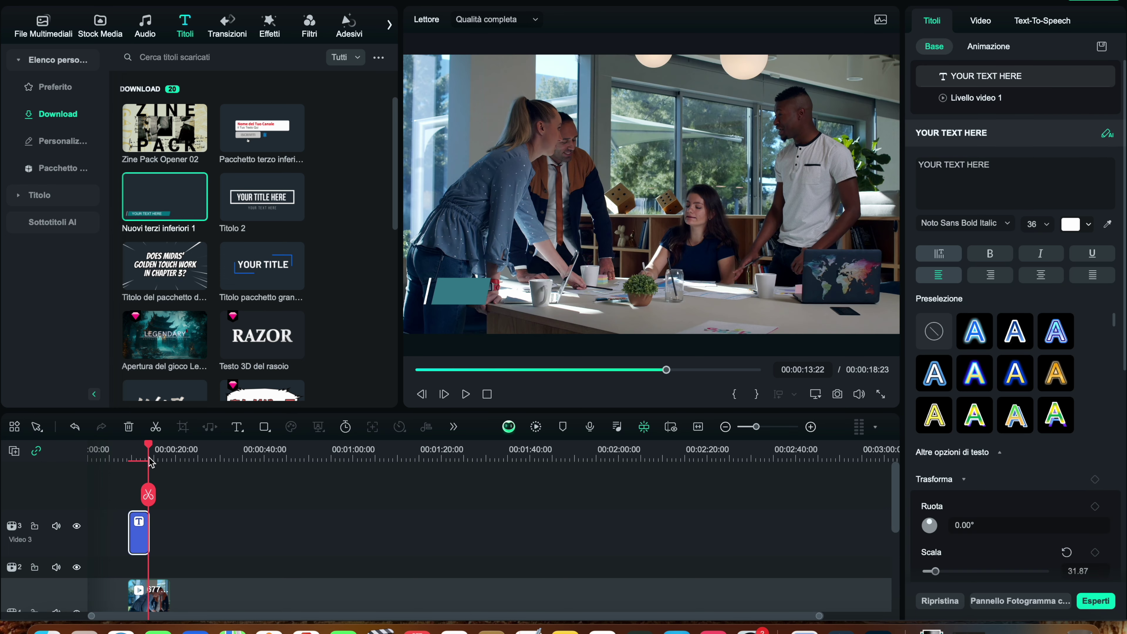
- Preview the title at 00:00:11:14 and extend its clip to the end of the office video clip
{"action": "left_click", "coordinate": [139, 452]}
{"action": "left_click_drag", "start_coordinate": [139, 452], "coordinate": [138, 452]}
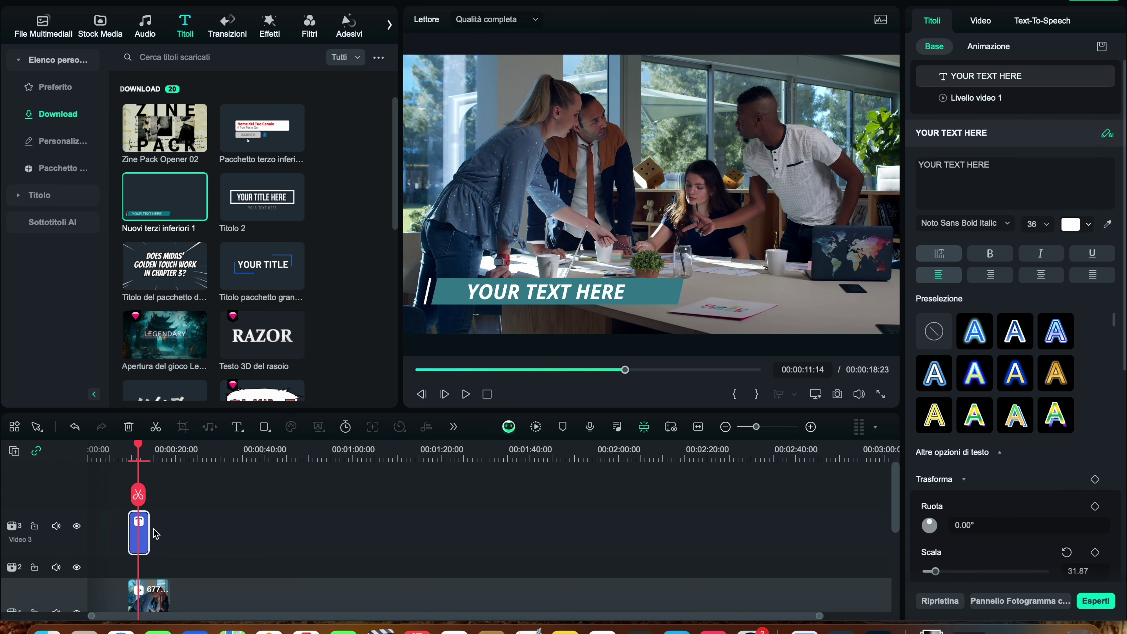
{"action": "left_click_drag", "start_coordinate": [148, 532], "coordinate": [169, 532]}
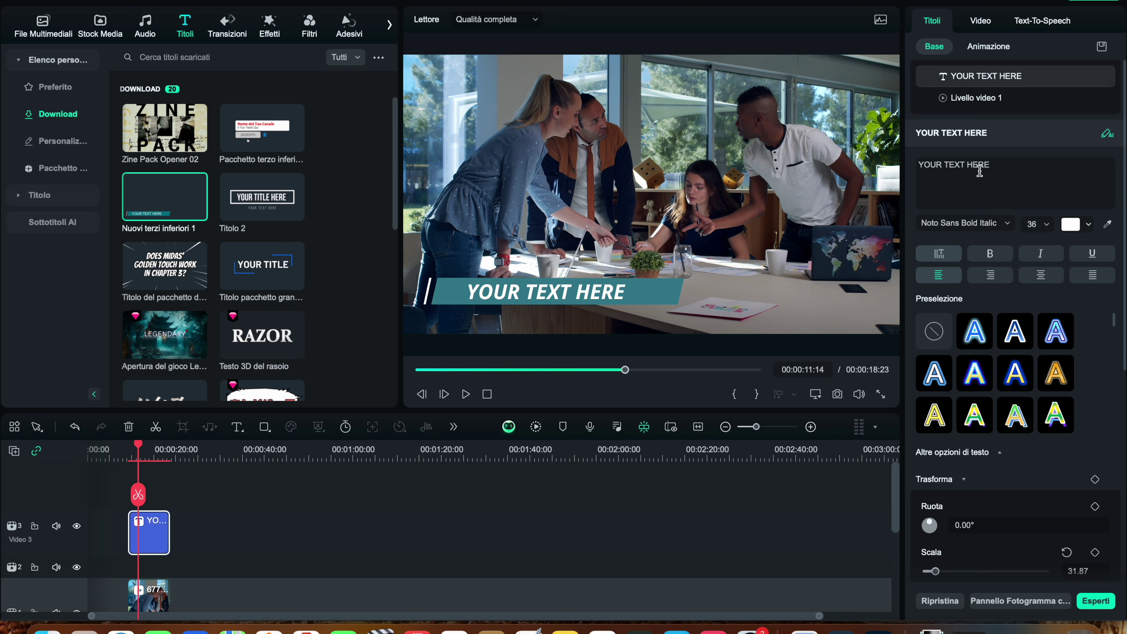
- Examine the fonts and font sizes offered for the title text
{"action": "left_click", "coordinate": [957, 176]}
{"action": "left_click", "coordinate": [1001, 224]}
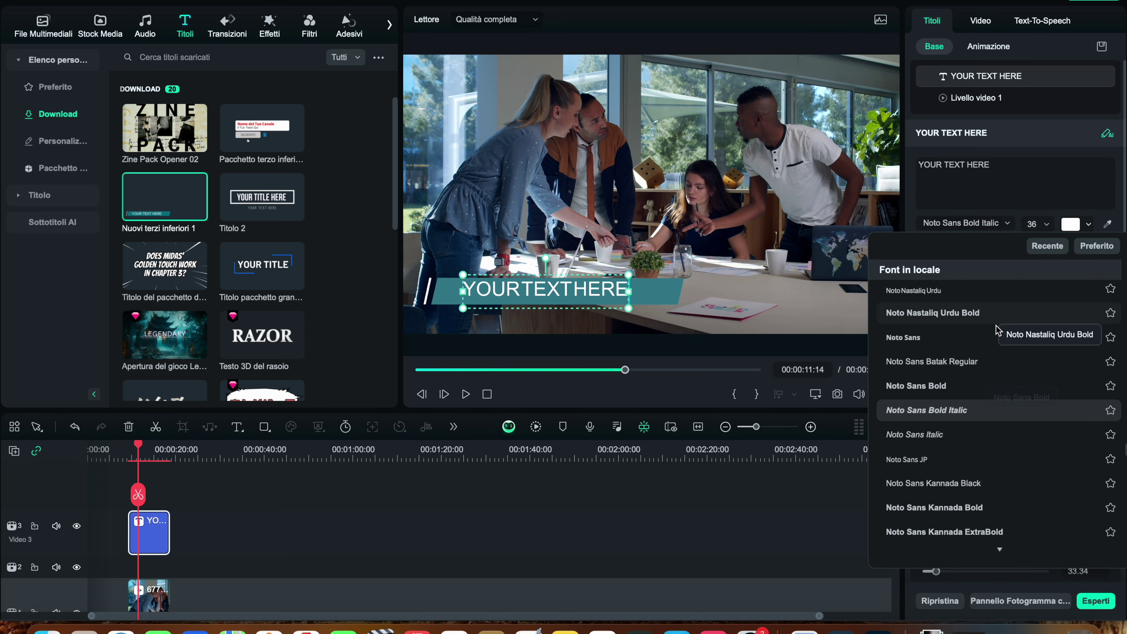
{"action": "scroll", "coordinate": [972, 533], "scroll_direction": "down", "scroll_amount": 5}
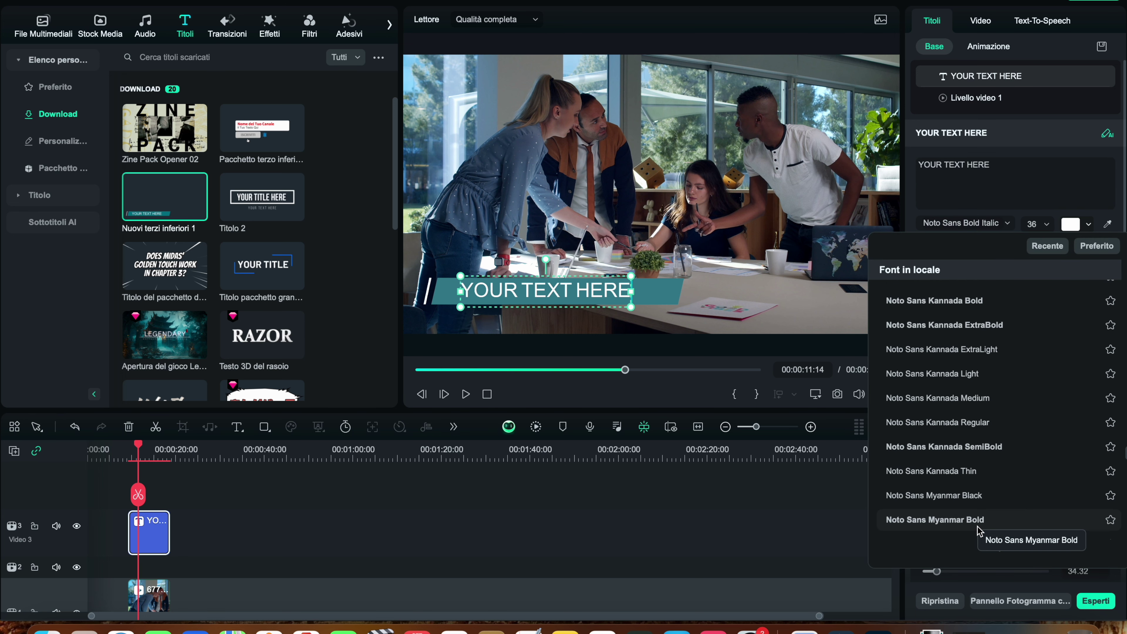
{"action": "scroll", "coordinate": [954, 439], "scroll_direction": "down", "scroll_amount": 5}
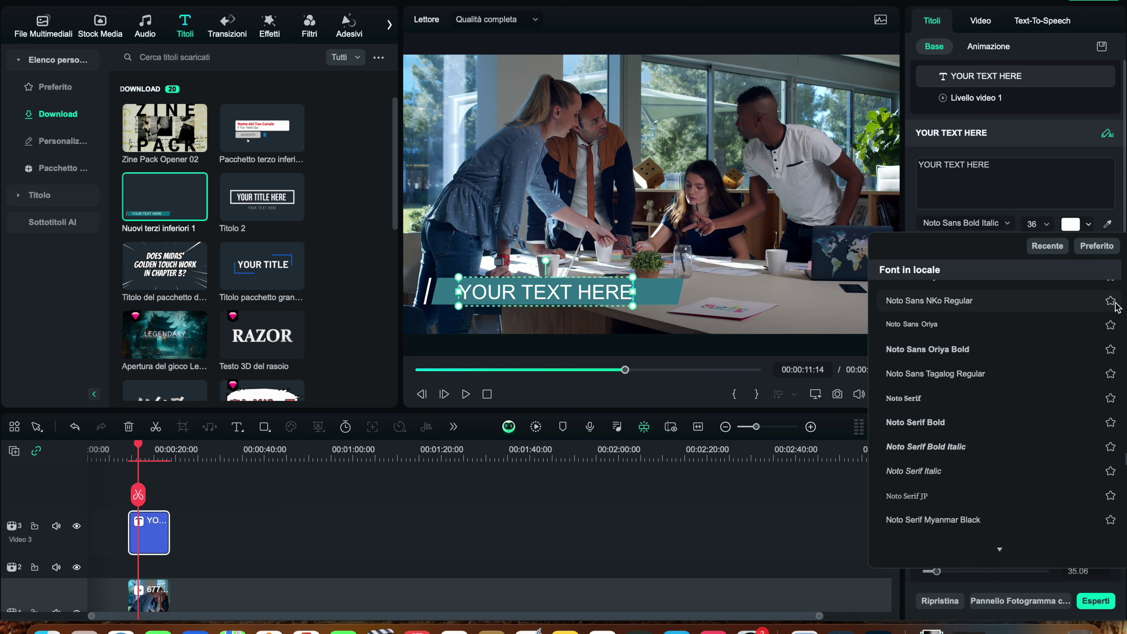
{"action": "left_click", "coordinate": [1009, 183]}
{"action": "left_click", "coordinate": [1044, 226]}
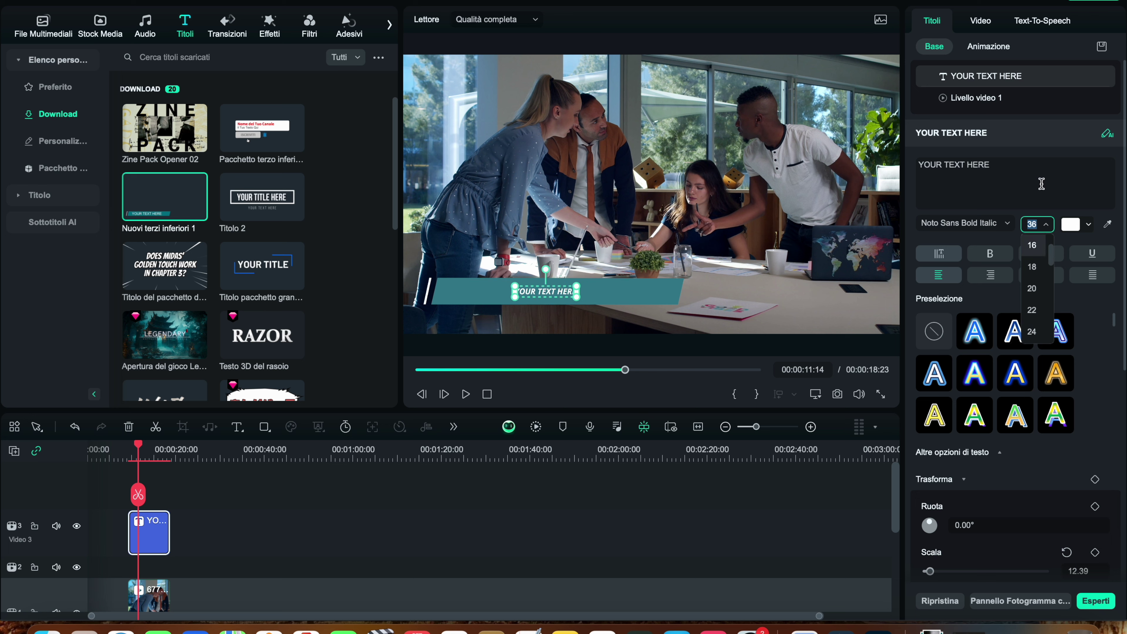
{"action": "left_click", "coordinate": [1088, 224]}
{"action": "left_click", "coordinate": [1089, 225]}
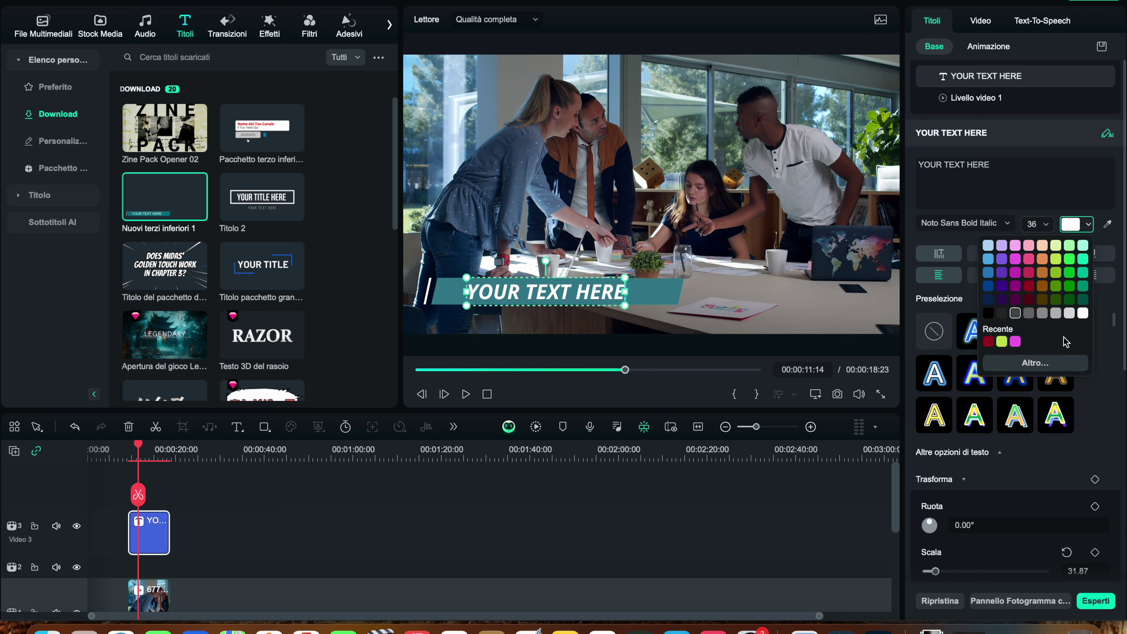
{"action": "left_click", "coordinate": [1034, 362]}
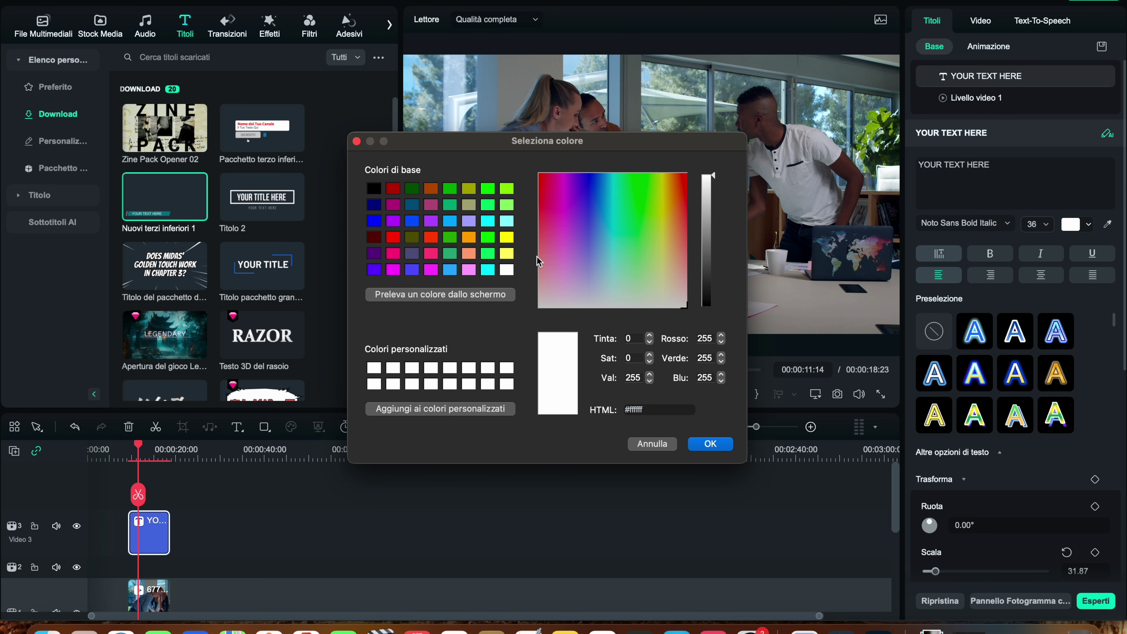
{"action": "left_click", "coordinate": [617, 236]}
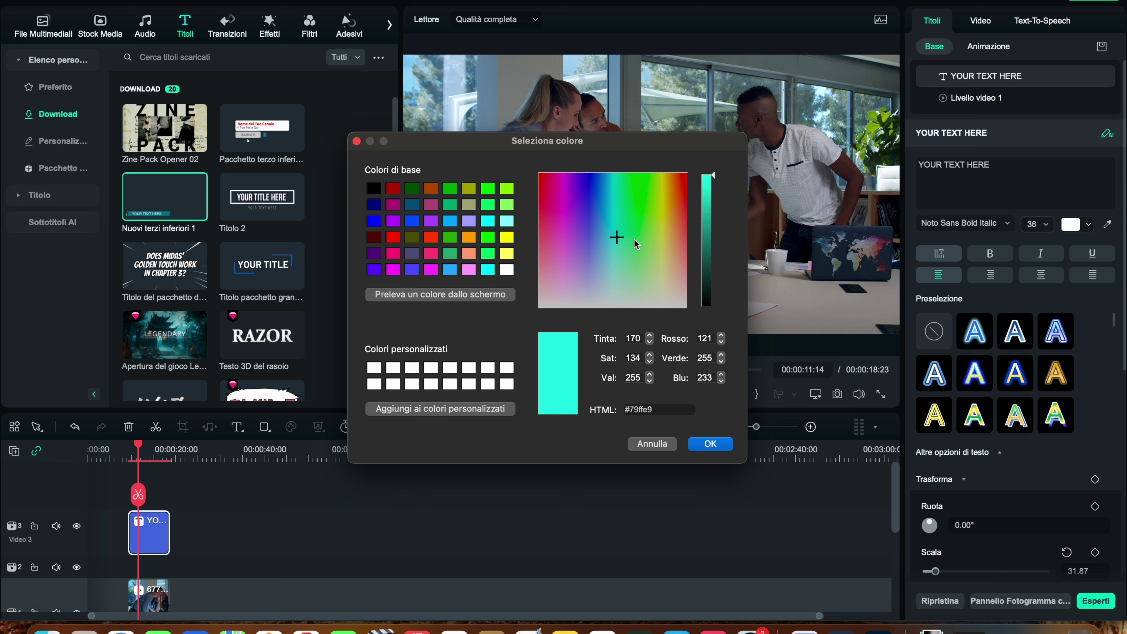
{"action": "left_click", "coordinate": [659, 204]}
{"action": "left_click", "coordinate": [681, 204]}
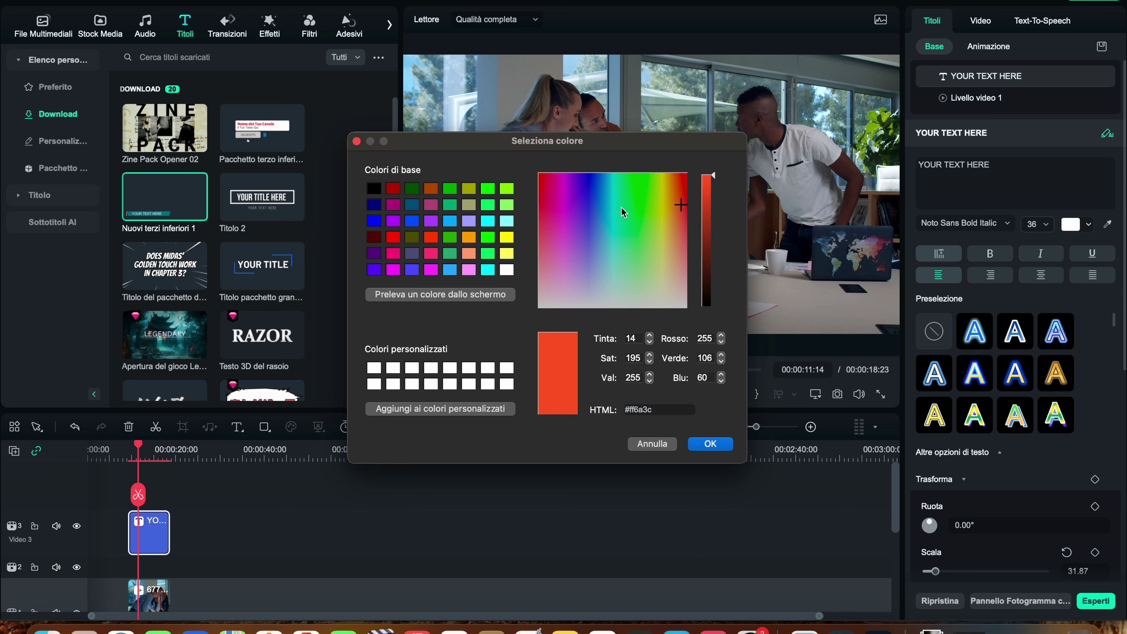
{"action": "left_click", "coordinate": [473, 254]}
{"action": "left_click_drag", "start_coordinate": [677, 240], "coordinate": [642, 275]}
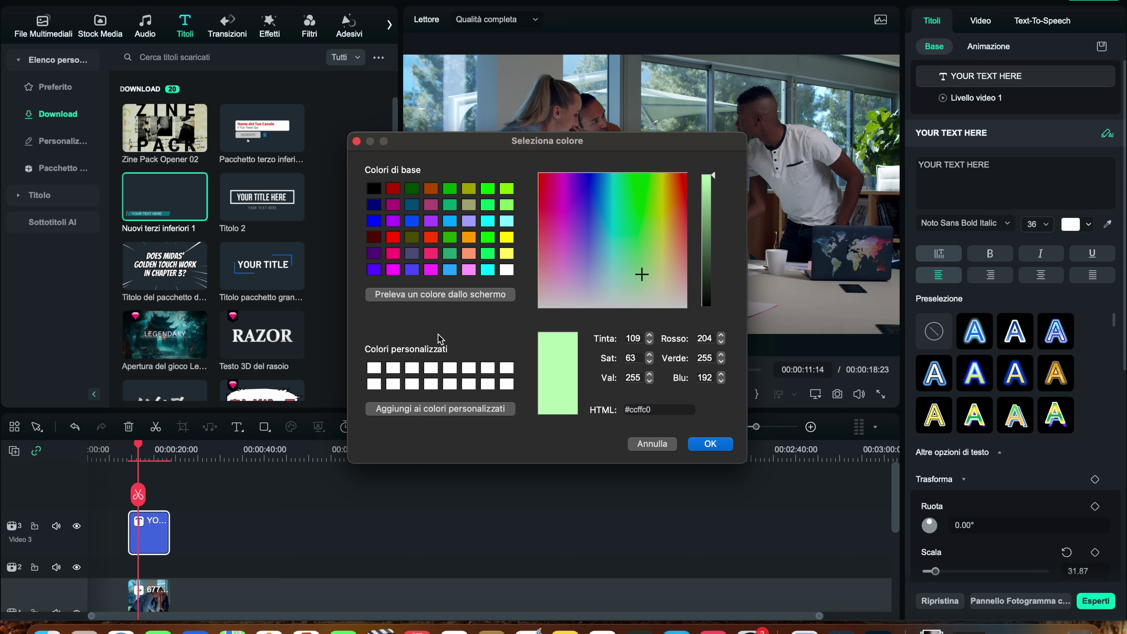
{"action": "left_click", "coordinate": [444, 294]}
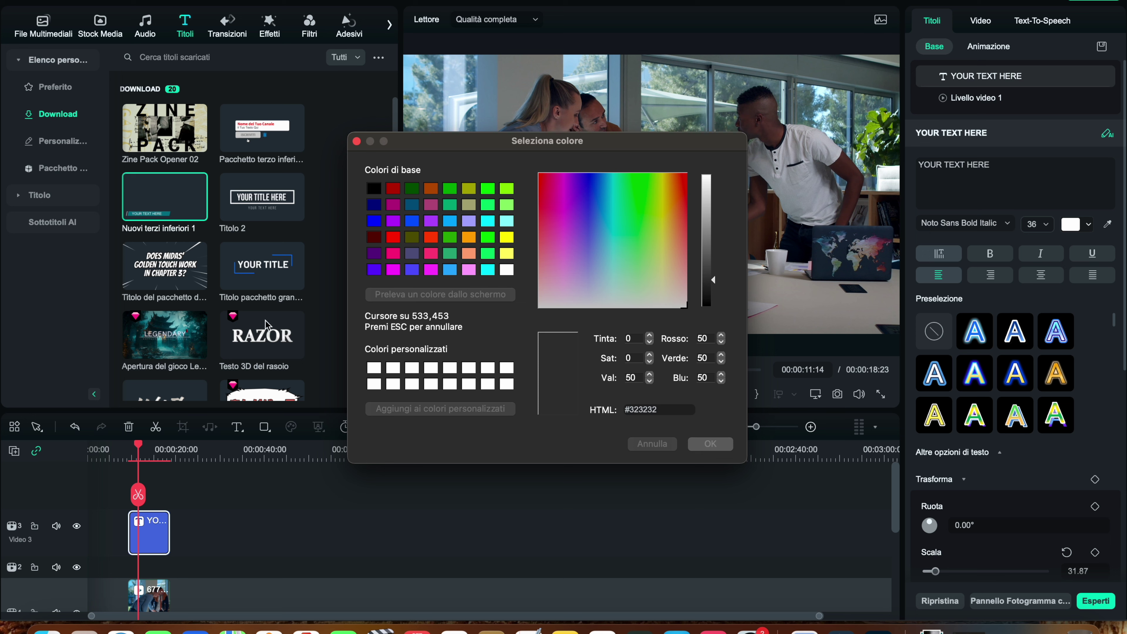
{"action": "left_click", "coordinate": [630, 412]}
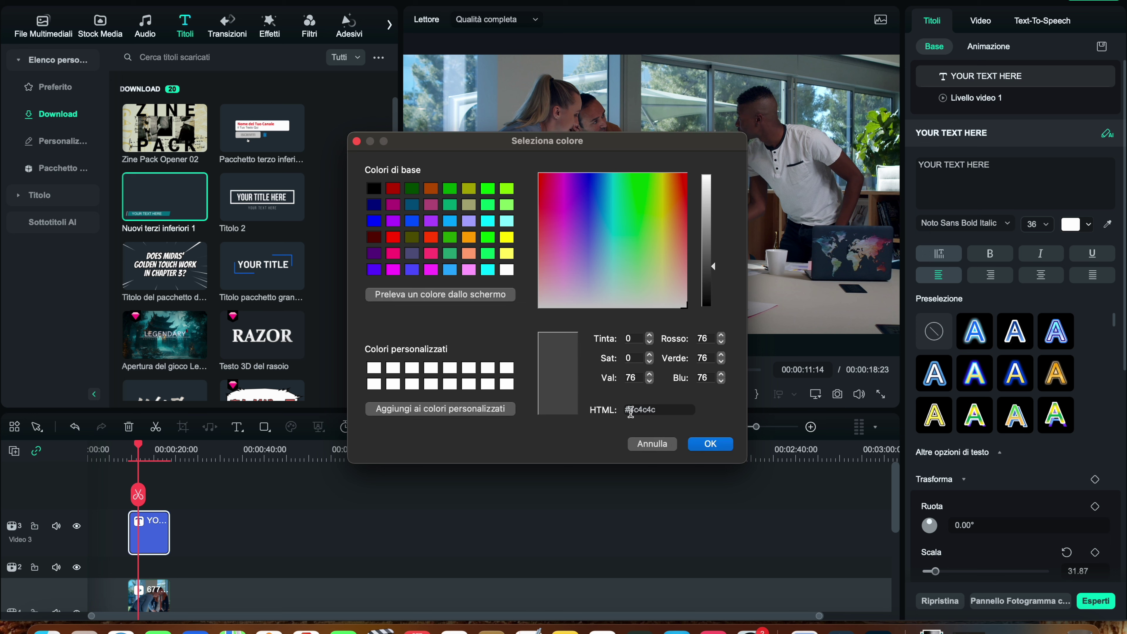
{"action": "left_click", "coordinate": [650, 444]}
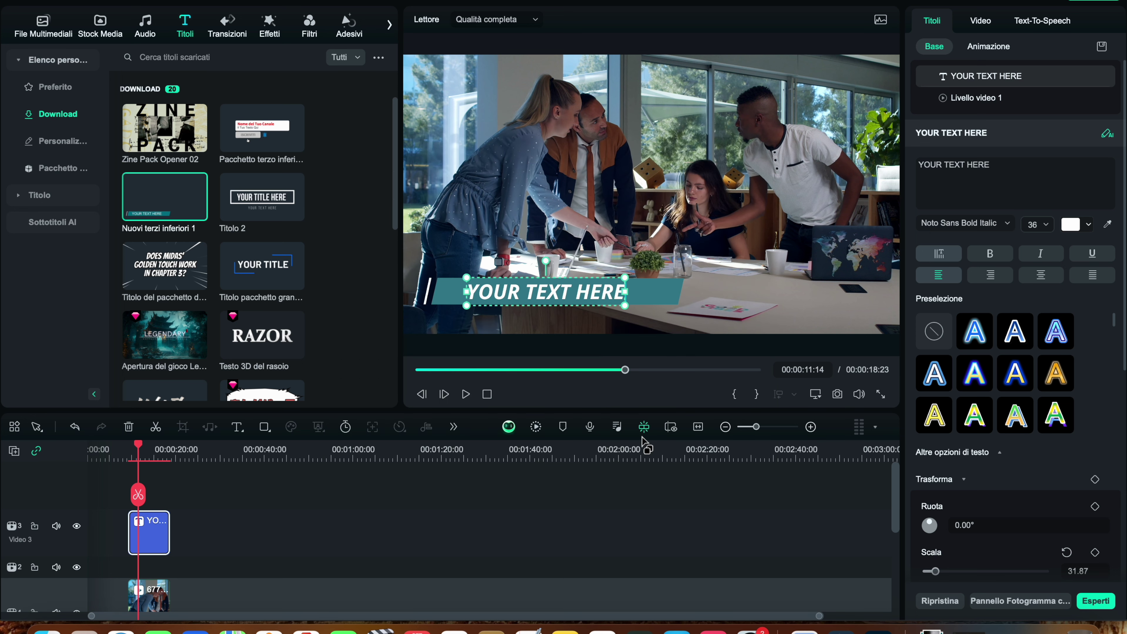
- Try the blue style presets and the orange one on the title text
{"action": "left_click", "coordinate": [972, 331]}
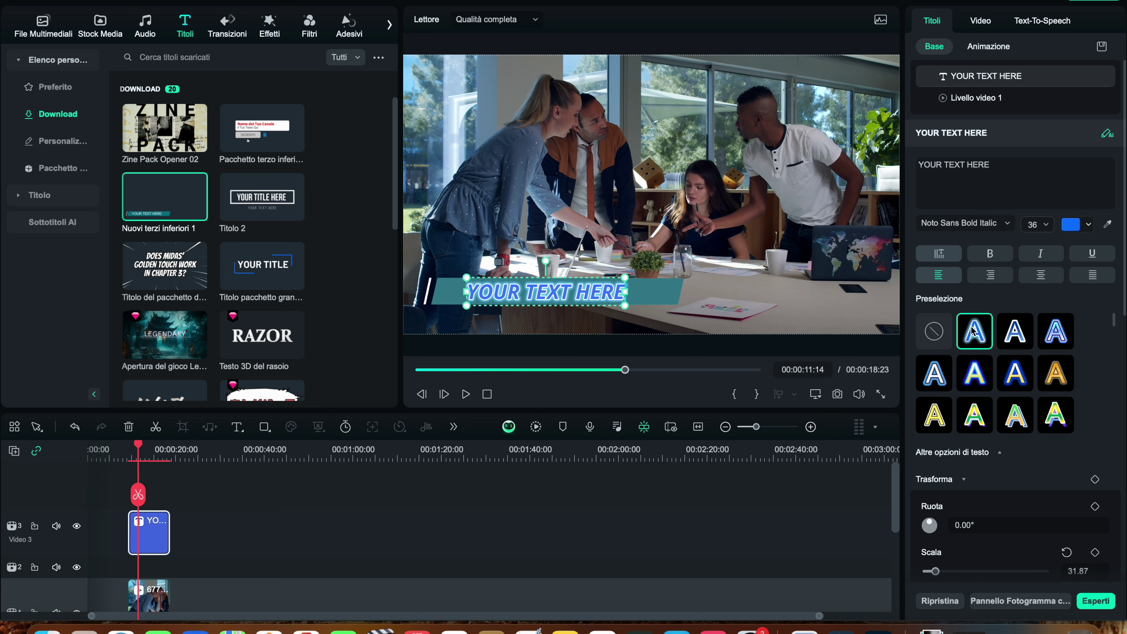
{"action": "left_click", "coordinate": [1015, 332]}
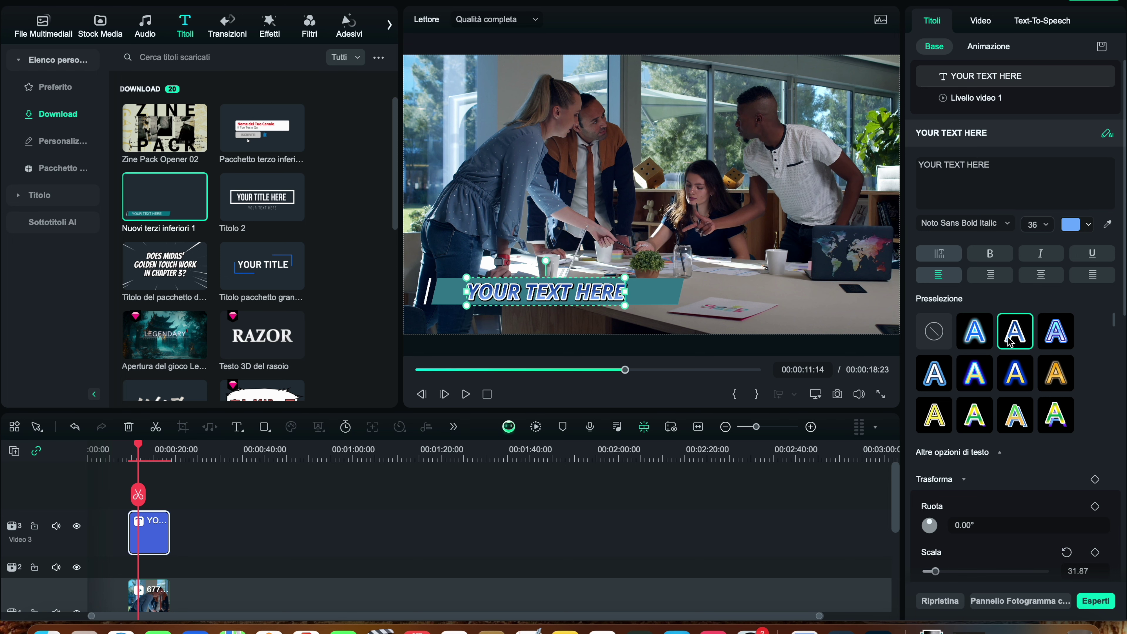
{"action": "left_click", "coordinate": [1057, 333]}
{"action": "left_click", "coordinate": [1056, 373]}
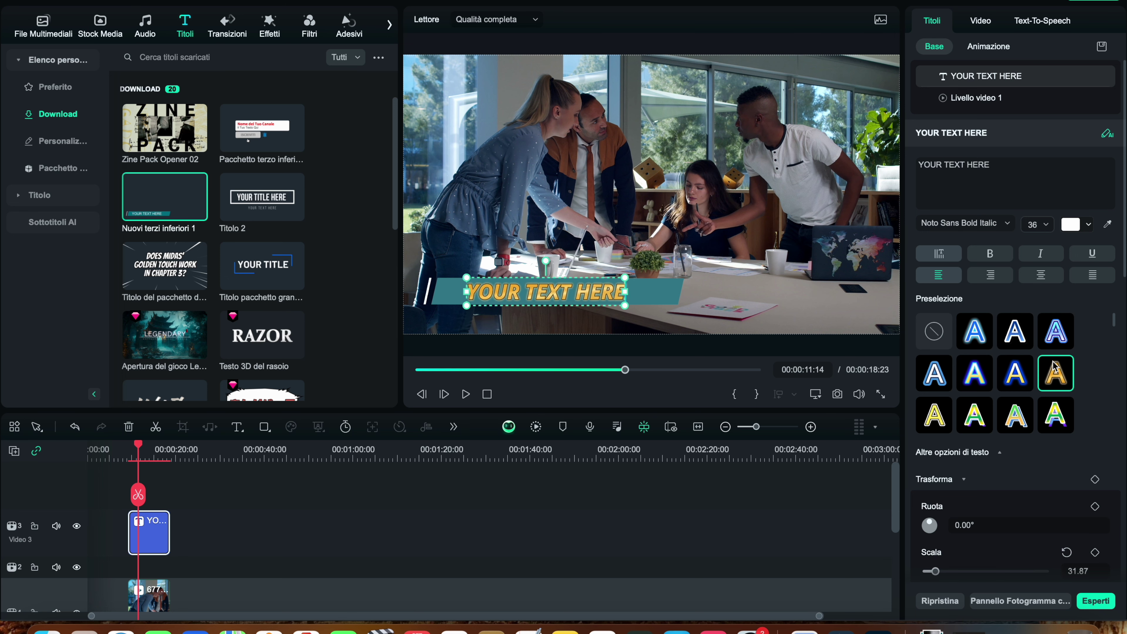
- Centre-align and underline the title text, trying italic on it and leaving italic off
{"action": "left_click", "coordinate": [956, 255]}
{"action": "left_click", "coordinate": [941, 257]}
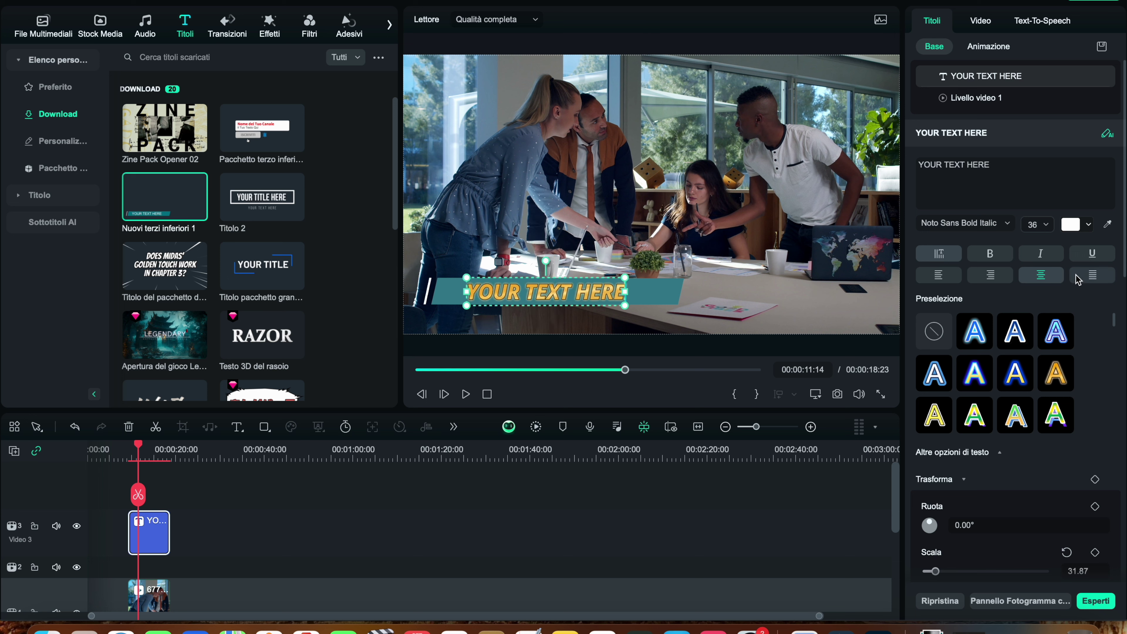
{"action": "left_click", "coordinate": [1052, 259]}
{"action": "left_click", "coordinate": [1090, 257]}
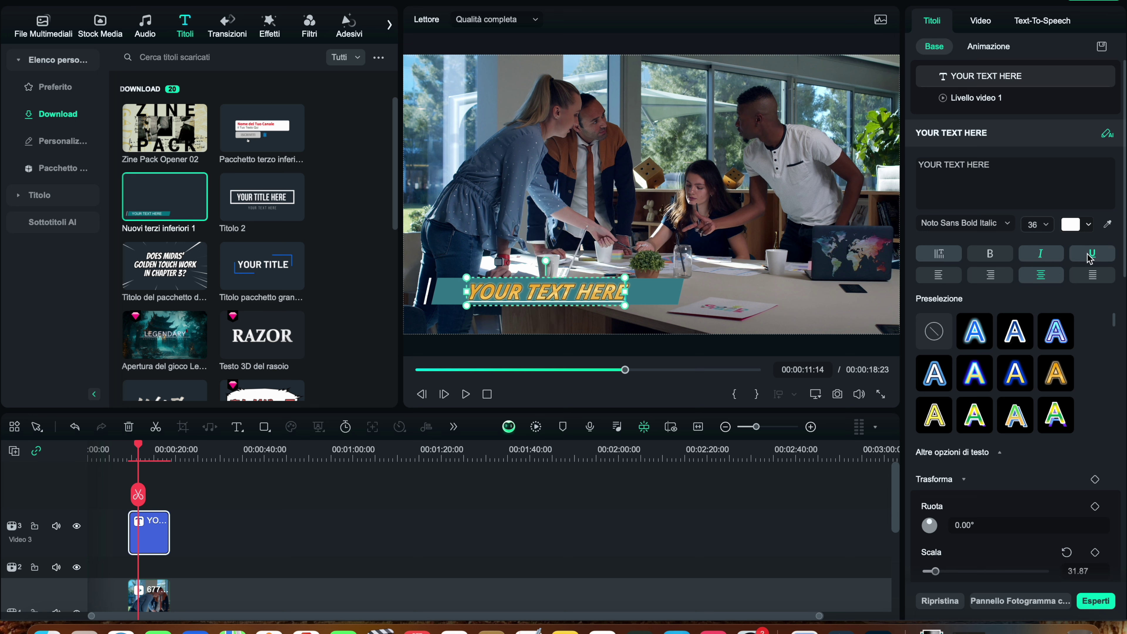
{"action": "left_click", "coordinate": [1036, 260]}
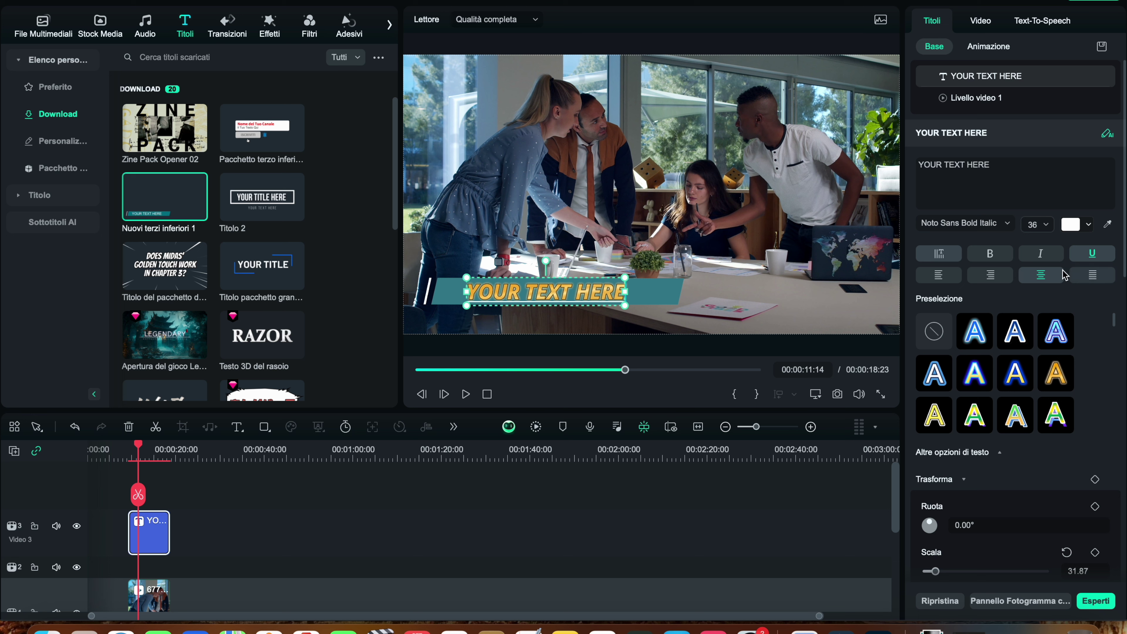
{"action": "left_click", "coordinate": [1045, 261]}
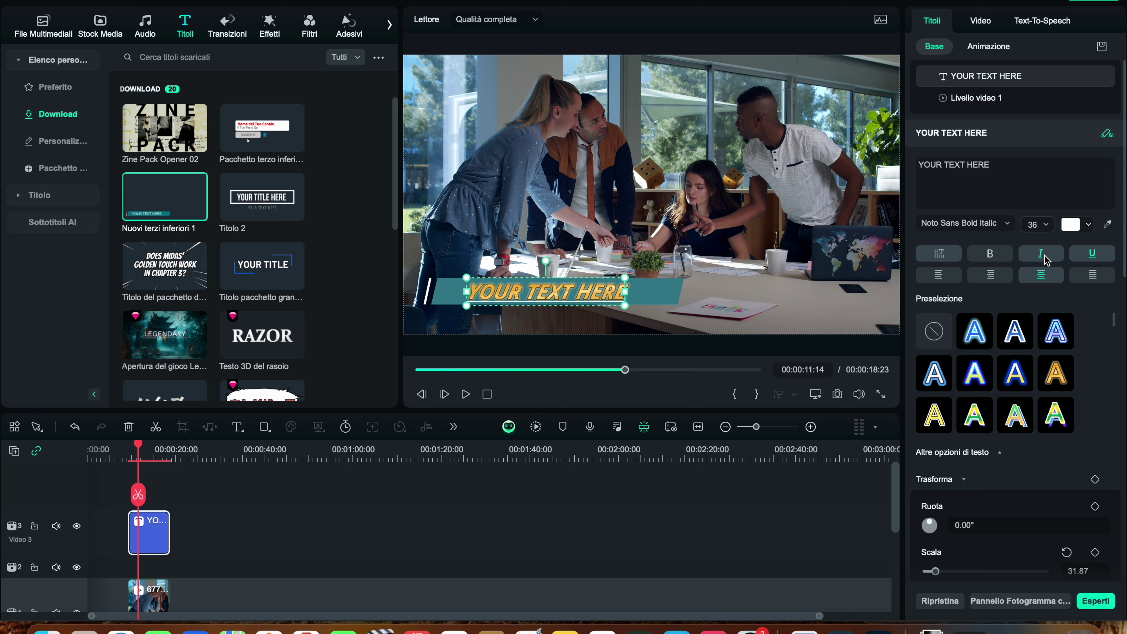
{"action": "left_click", "coordinate": [1031, 262]}
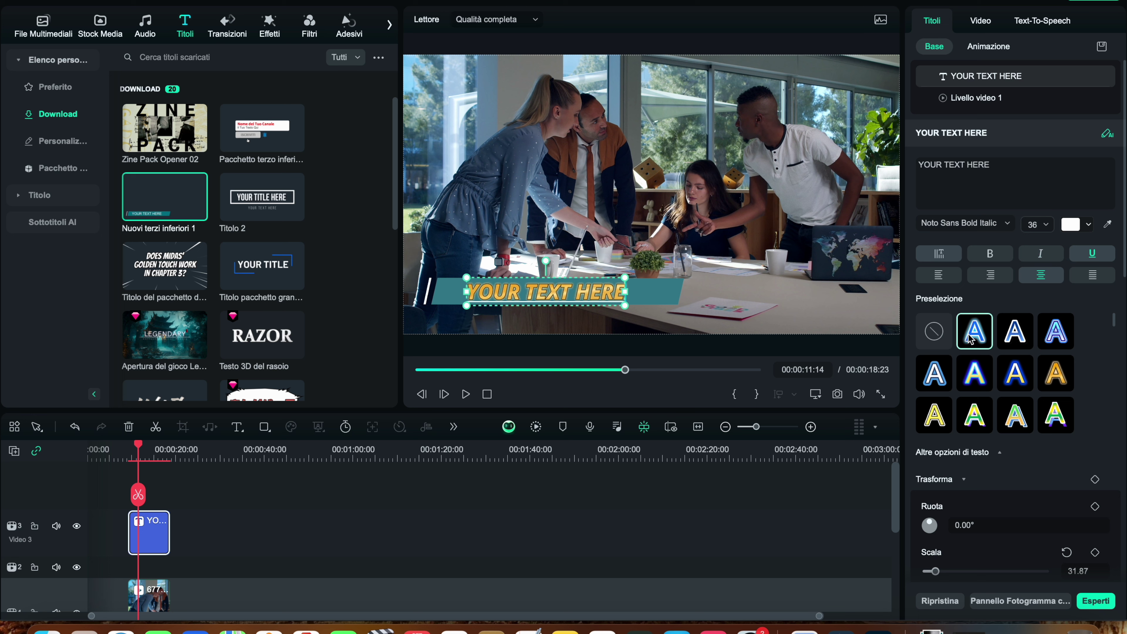
- Try other style presets on the title text and apply the yellow one with the green and white outline
{"action": "left_click", "coordinate": [979, 341]}
{"action": "left_click", "coordinate": [1007, 382]}
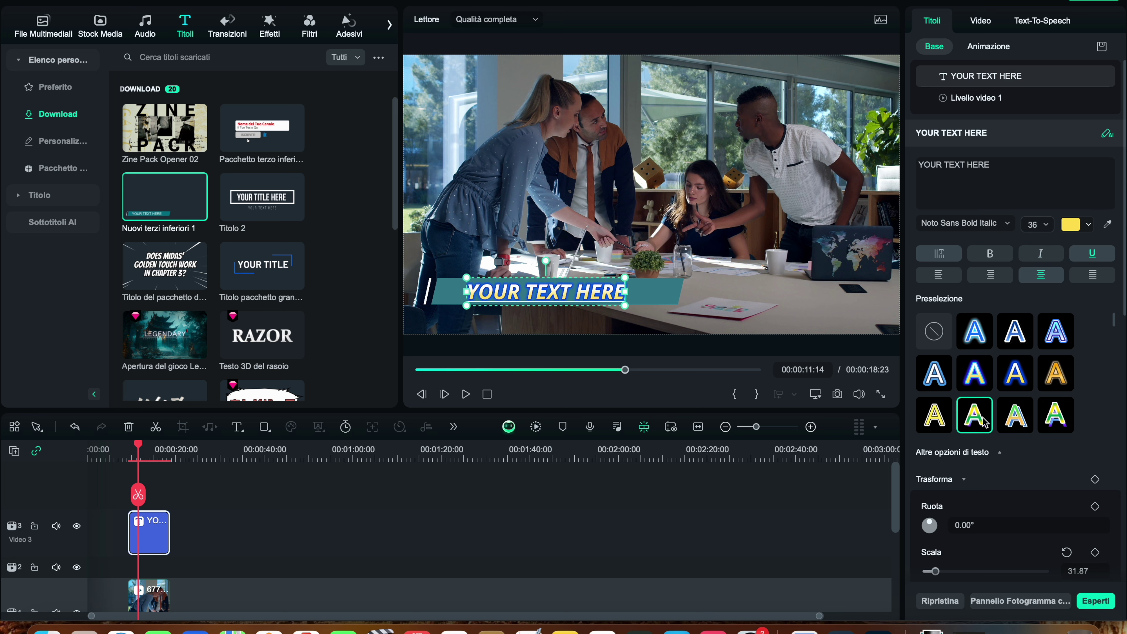
{"action": "left_click", "coordinate": [948, 413]}
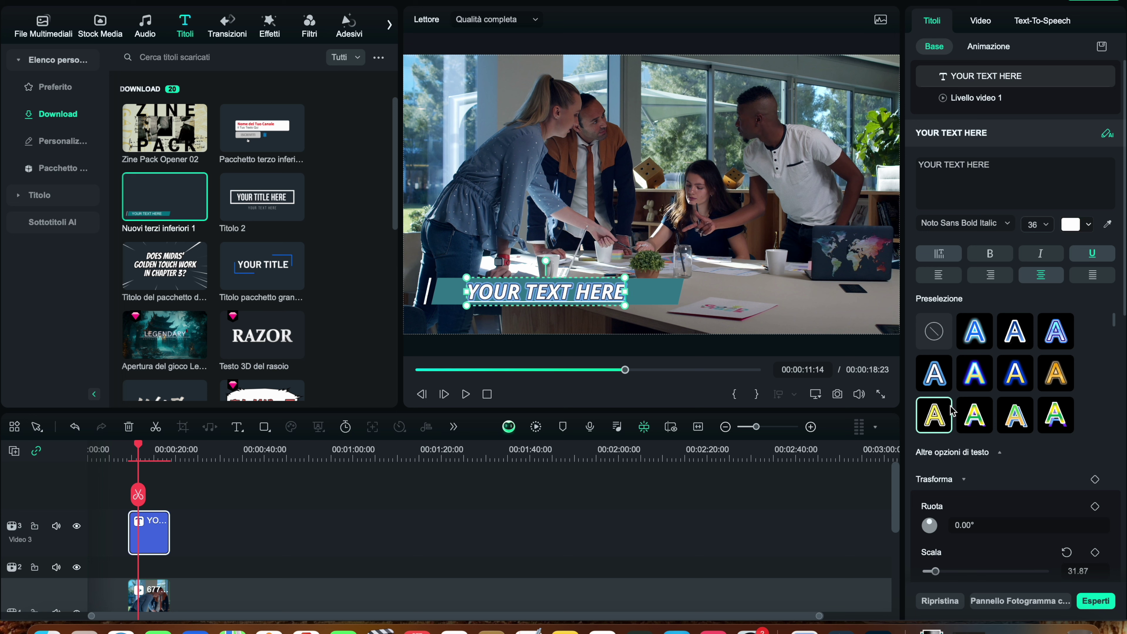
{"action": "left_click", "coordinate": [974, 415]}
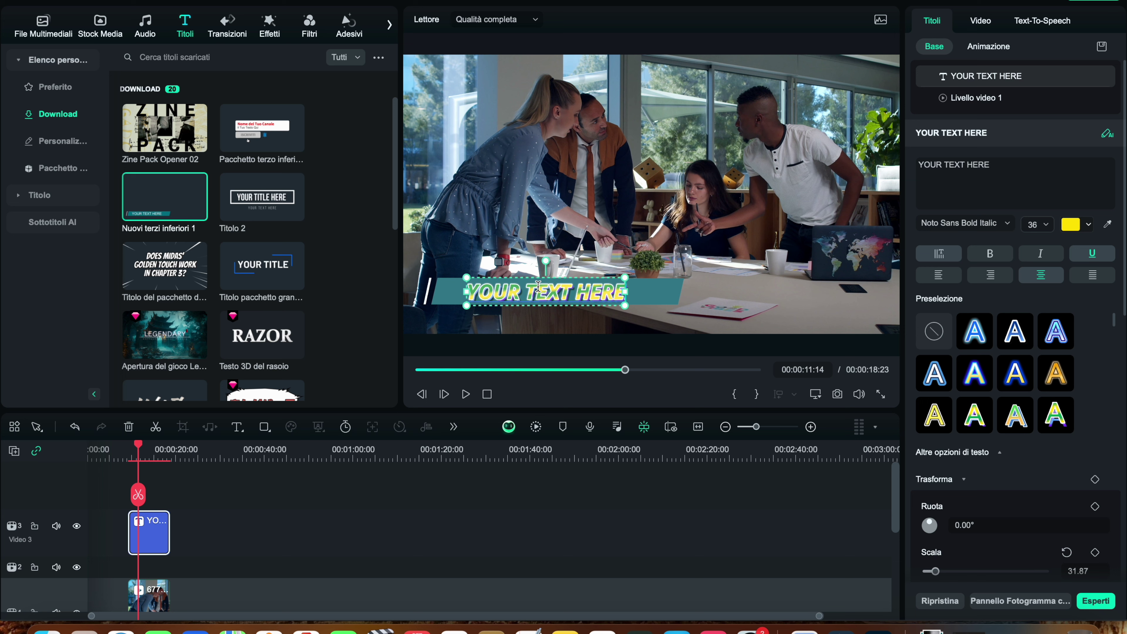
{"action": "scroll", "coordinate": [999, 417], "scroll_direction": "down", "scroll_amount": 2}
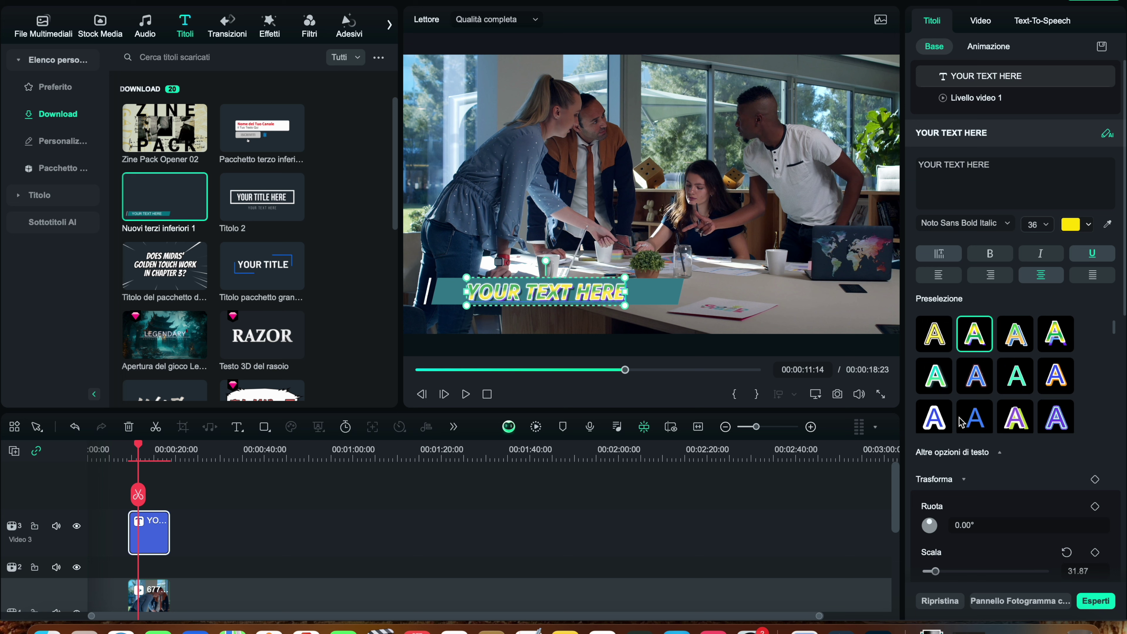
- Set the title text's letter spacing to 5 and its line height to -18
{"action": "left_click", "coordinate": [999, 453]}
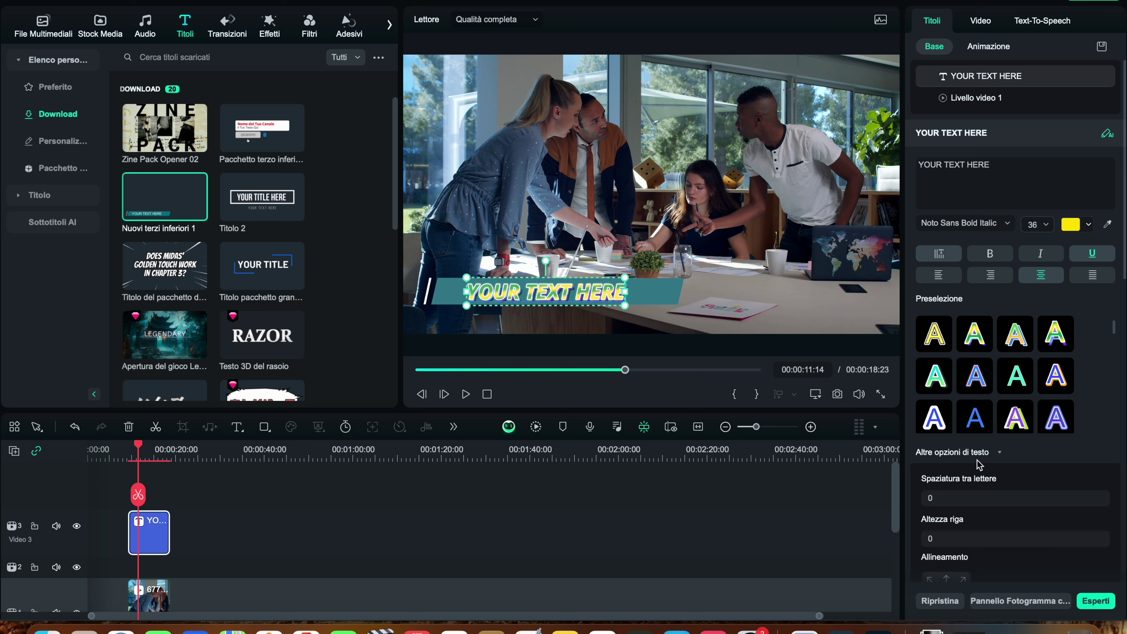
{"action": "scroll", "coordinate": [1011, 455], "scroll_direction": "down", "scroll_amount": 2}
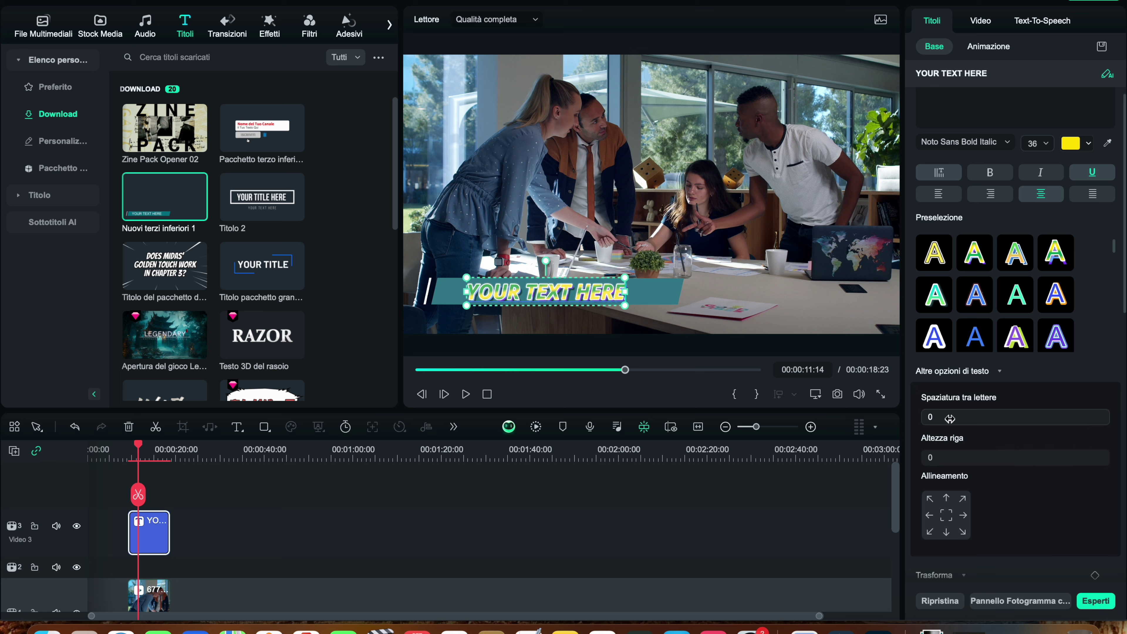
{"action": "mouse_move", "coordinate": [945, 418]}
{"action": "left_mouse_down"}
{"action": "mouse_move", "coordinate": [957, 415]}
{"action": "mouse_move", "coordinate": [952, 460]}
{"action": "mouse_move", "coordinate": [1025, 453]}
{"action": "mouse_move", "coordinate": [936, 450]}
{"action": "left_mouse_up"}
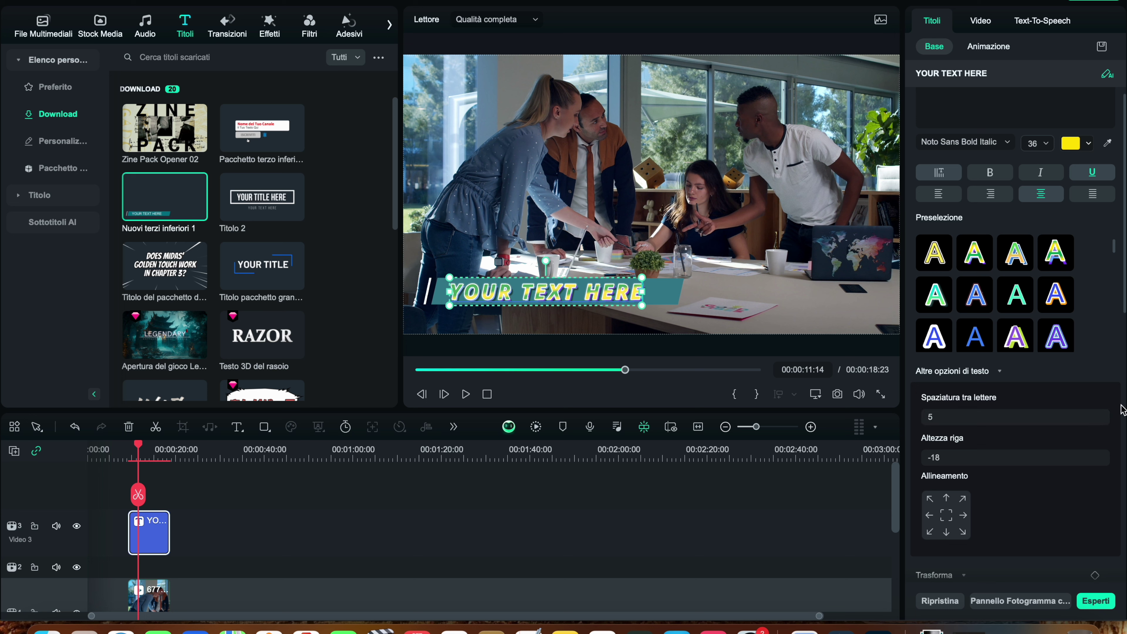
- Set the title text's line height to -4 and align the text to the centre of the frame
{"action": "mouse_move", "coordinate": [979, 463]}
{"action": "left_mouse_down"}
{"action": "mouse_move", "coordinate": [964, 462]}
{"action": "mouse_move", "coordinate": [986, 462]}
{"action": "left_mouse_up"}
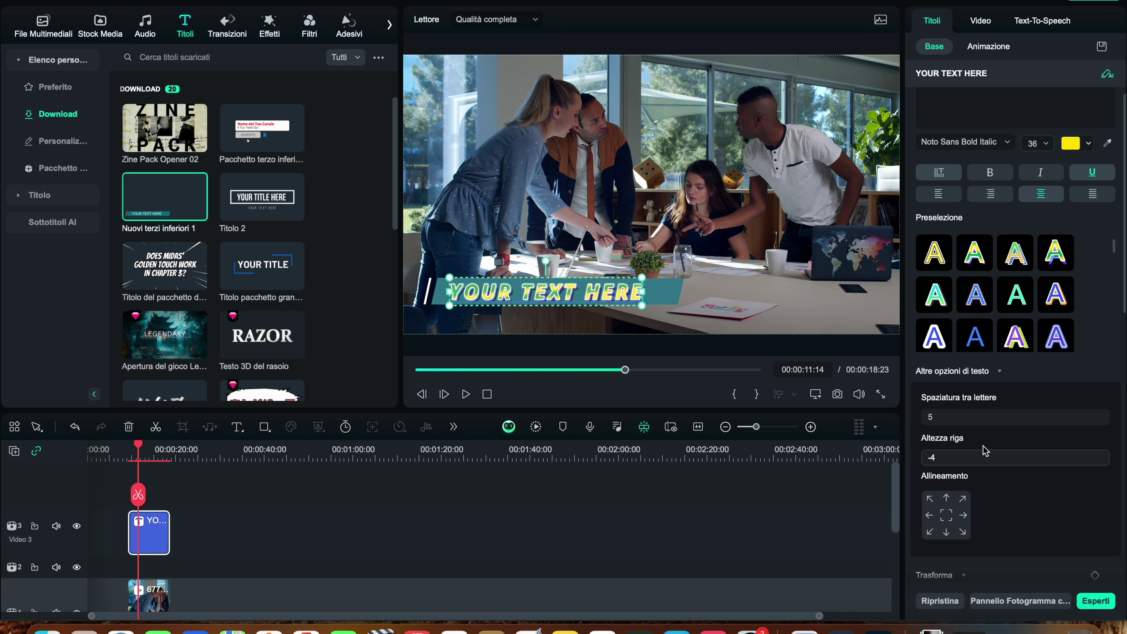
{"action": "left_click", "coordinate": [946, 517]}
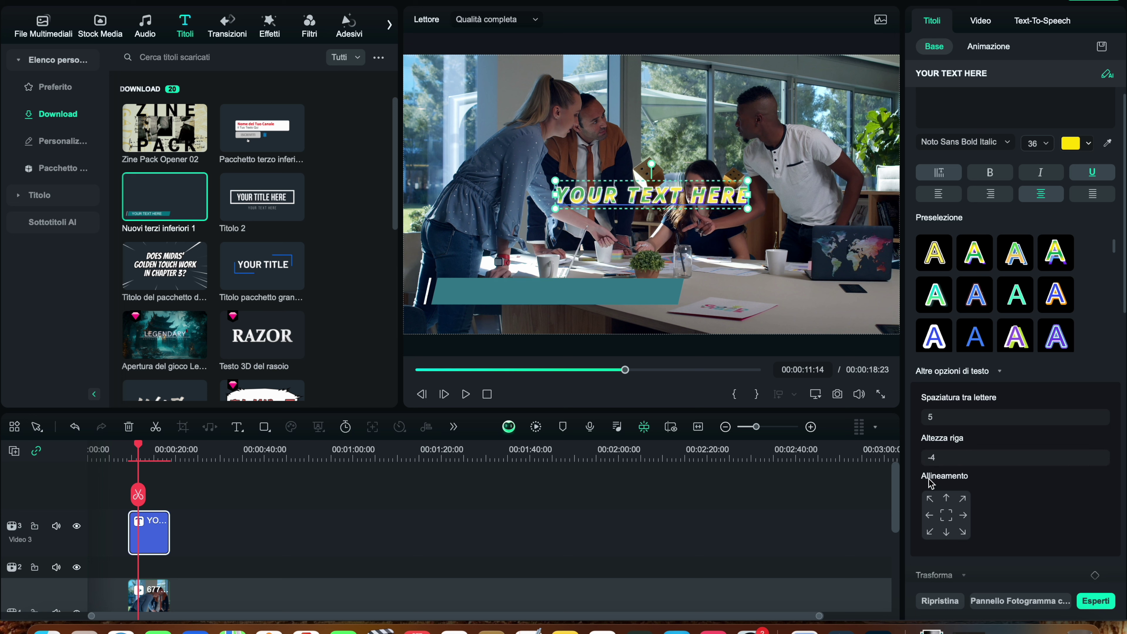
- Try aligning the title text to each corner, edge and the centre of the video frame, ending with the bottom-right corner
{"action": "left_click", "coordinate": [930, 498]}
{"action": "left_click", "coordinate": [947, 498]}
{"action": "left_click", "coordinate": [963, 498]}
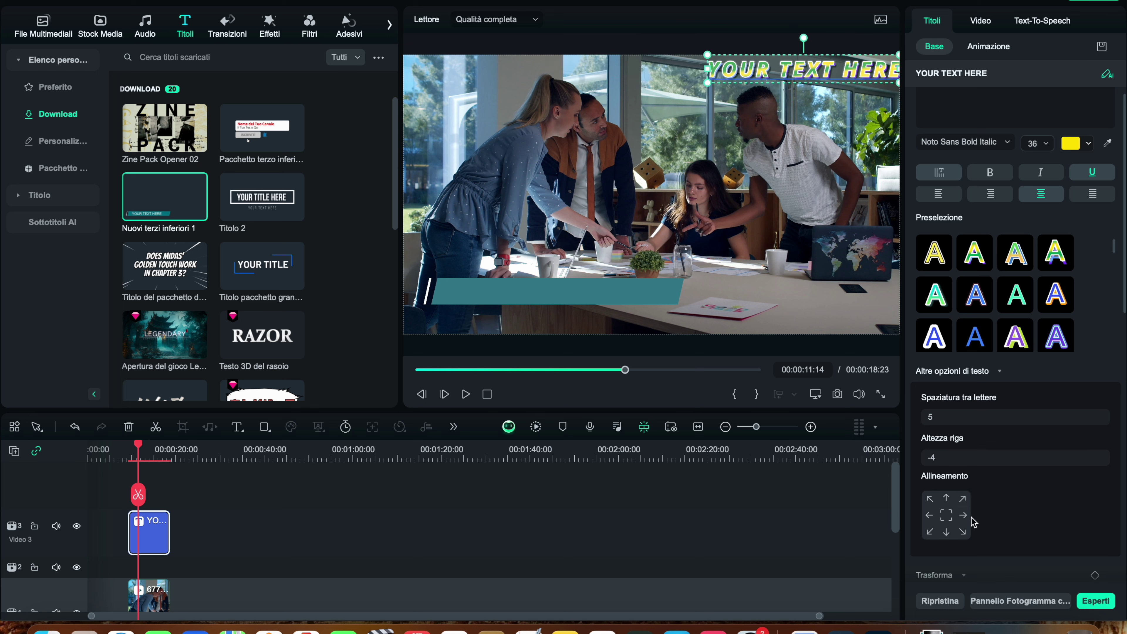
{"action": "left_click", "coordinate": [963, 515]}
{"action": "left_click", "coordinate": [946, 515]}
{"action": "left_click", "coordinate": [929, 515]}
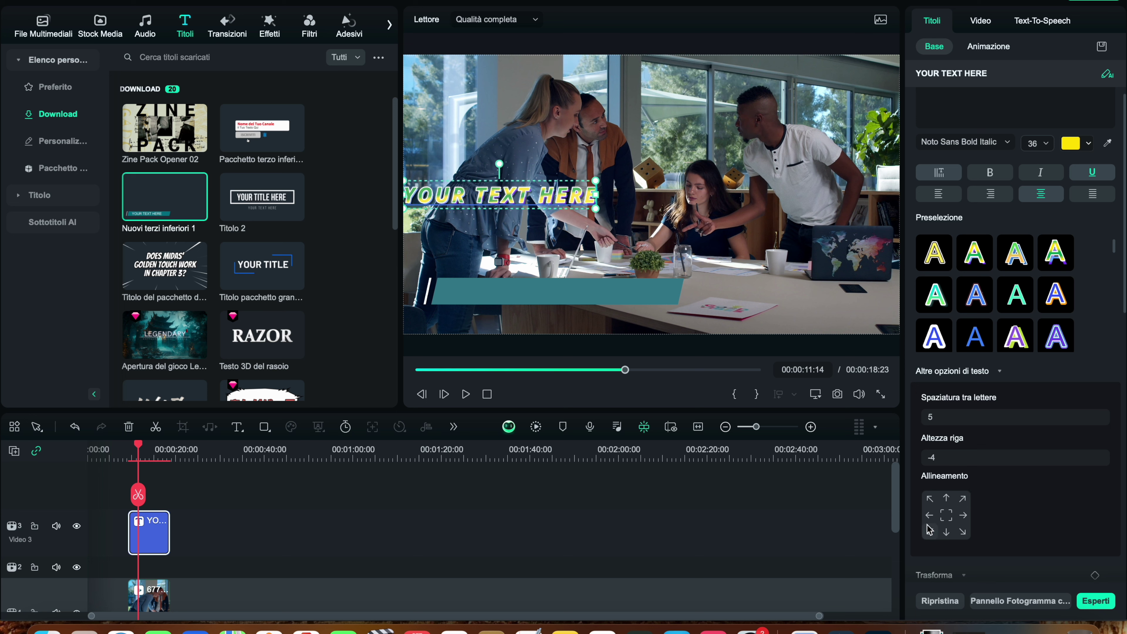
{"action": "left_click", "coordinate": [931, 532]}
{"action": "left_click", "coordinate": [946, 532]}
{"action": "left_click", "coordinate": [963, 531]}
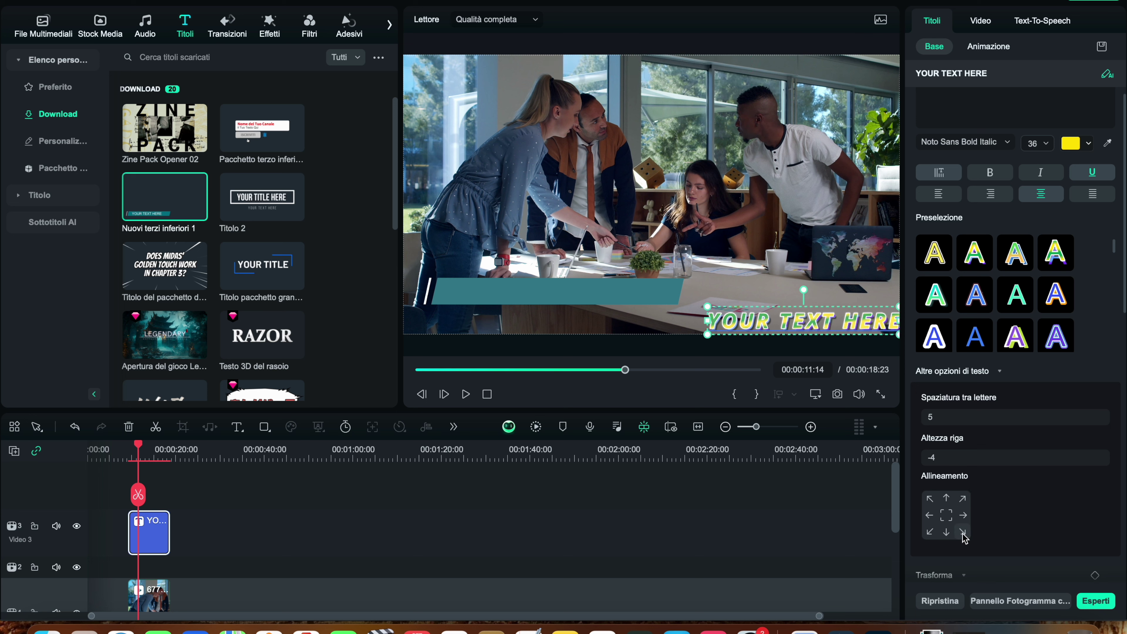
- Try the right, top-right and left alignments on the title text and return it to the centre of the frame
{"action": "left_click", "coordinate": [963, 516]}
{"action": "left_click", "coordinate": [962, 498]}
{"action": "left_click", "coordinate": [946, 515]}
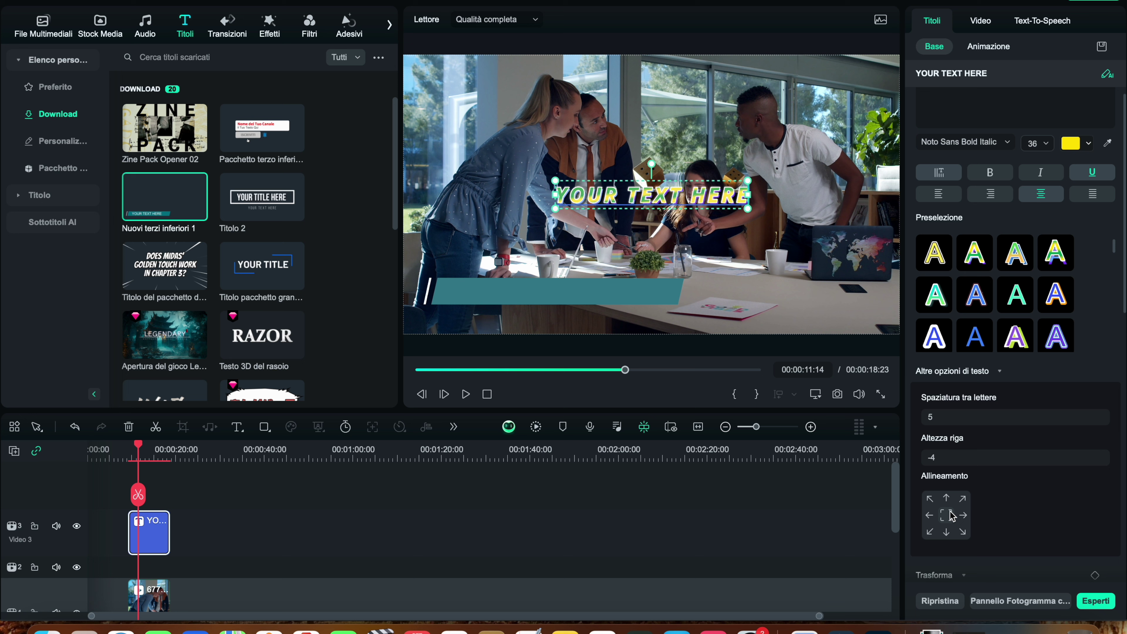
{"action": "left_click", "coordinate": [930, 515]}
{"action": "left_click", "coordinate": [946, 515]}
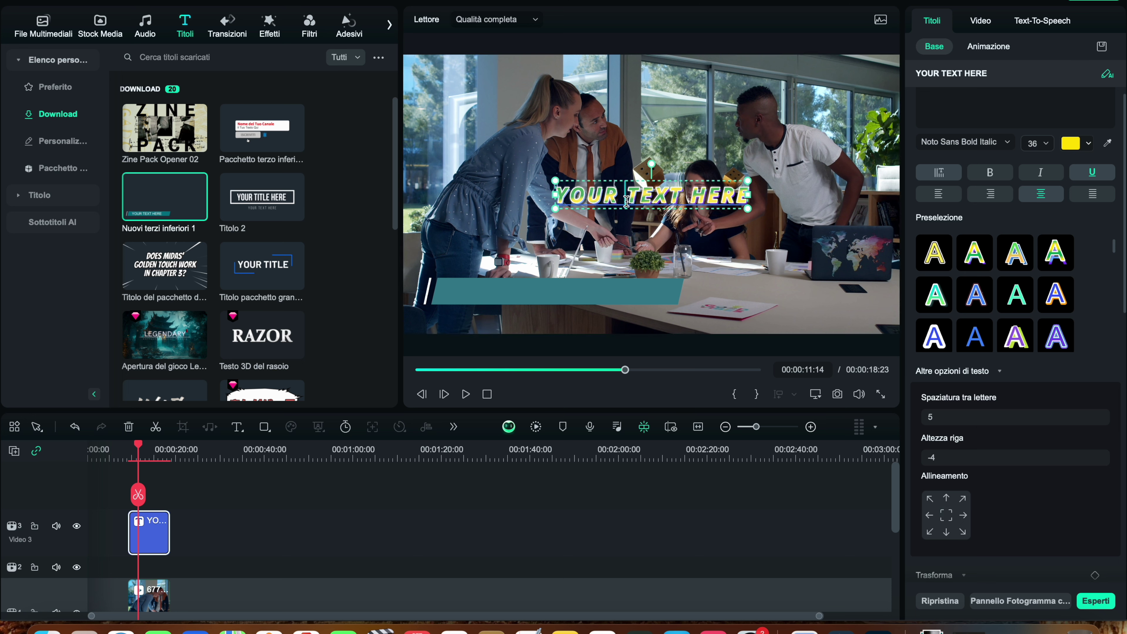
- Move the title text back onto the teal lower-third bar and set its scale to 41.15
{"action": "left_click", "coordinate": [666, 190]}
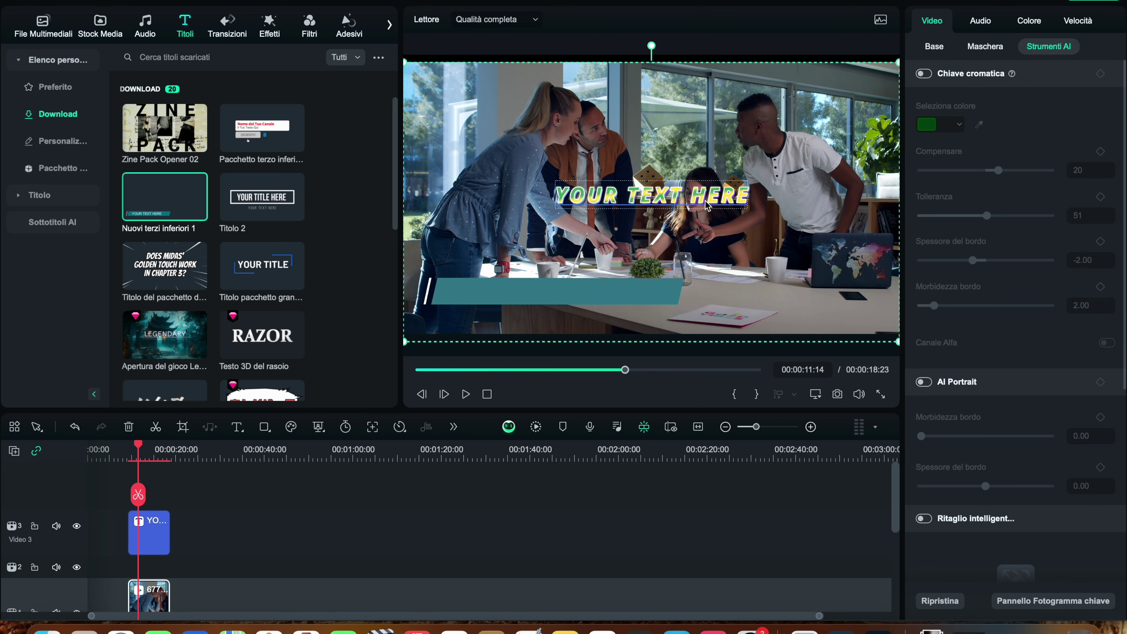
{"action": "key", "text": "super+z"}
{"action": "left_click_drag", "start_coordinate": [707, 219], "coordinate": [616, 300]}
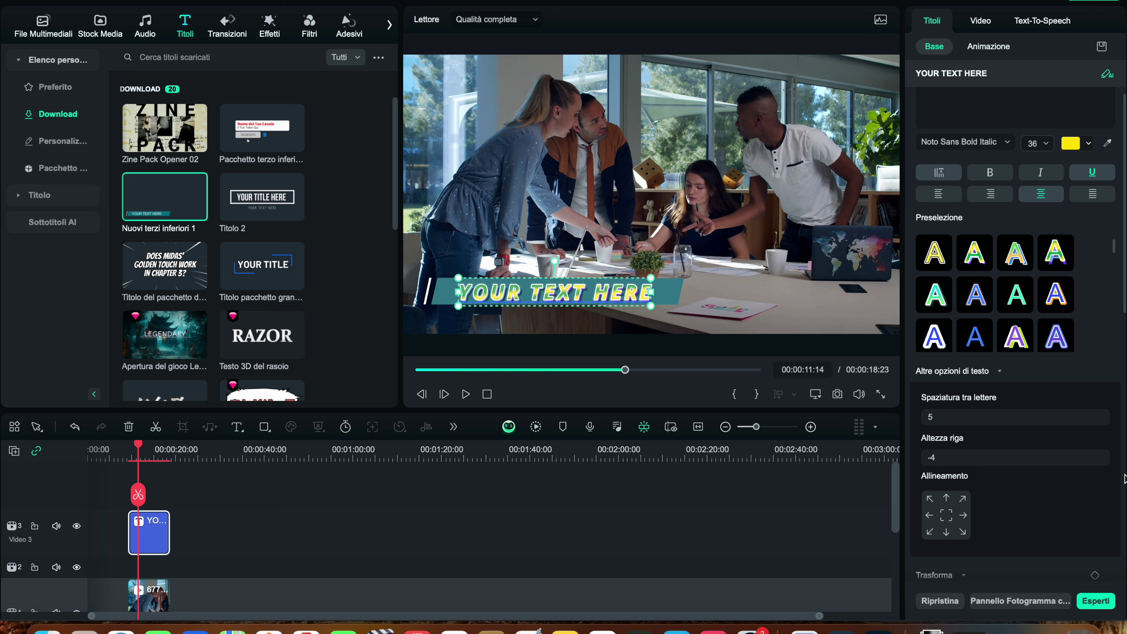
{"action": "scroll", "coordinate": [1079, 496], "scroll_direction": "down", "scroll_amount": 10}
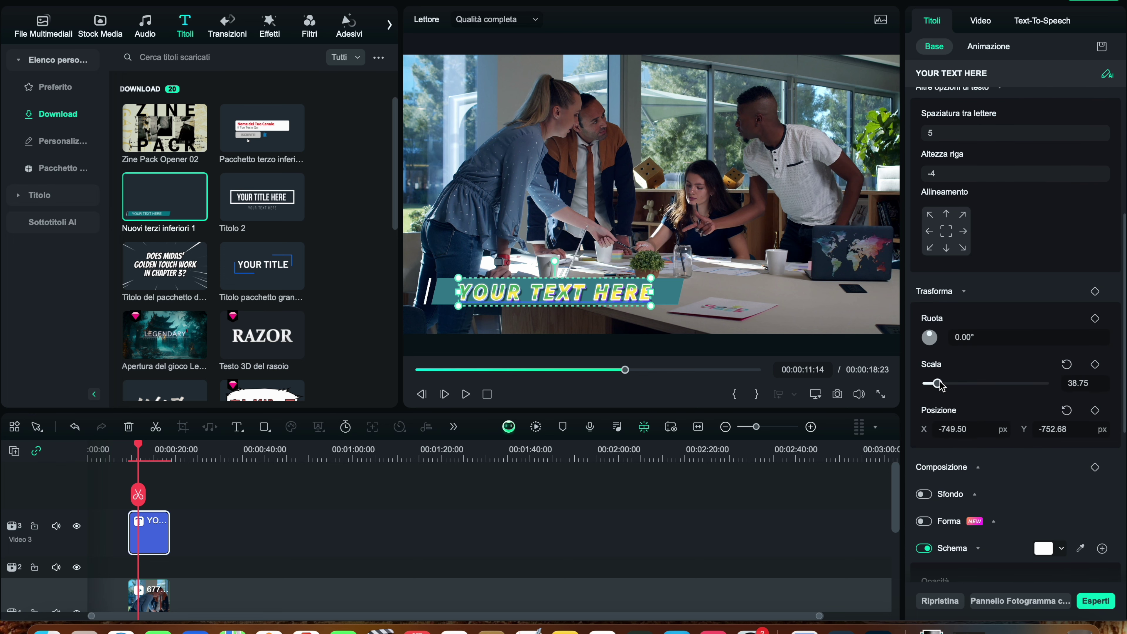
{"action": "mouse_move", "coordinate": [937, 262]}
{"action": "left_mouse_down"}
{"action": "mouse_move", "coordinate": [967, 265]}
{"action": "mouse_move", "coordinate": [927, 264]}
{"action": "mouse_move", "coordinate": [939, 272]}
{"action": "left_mouse_up"}
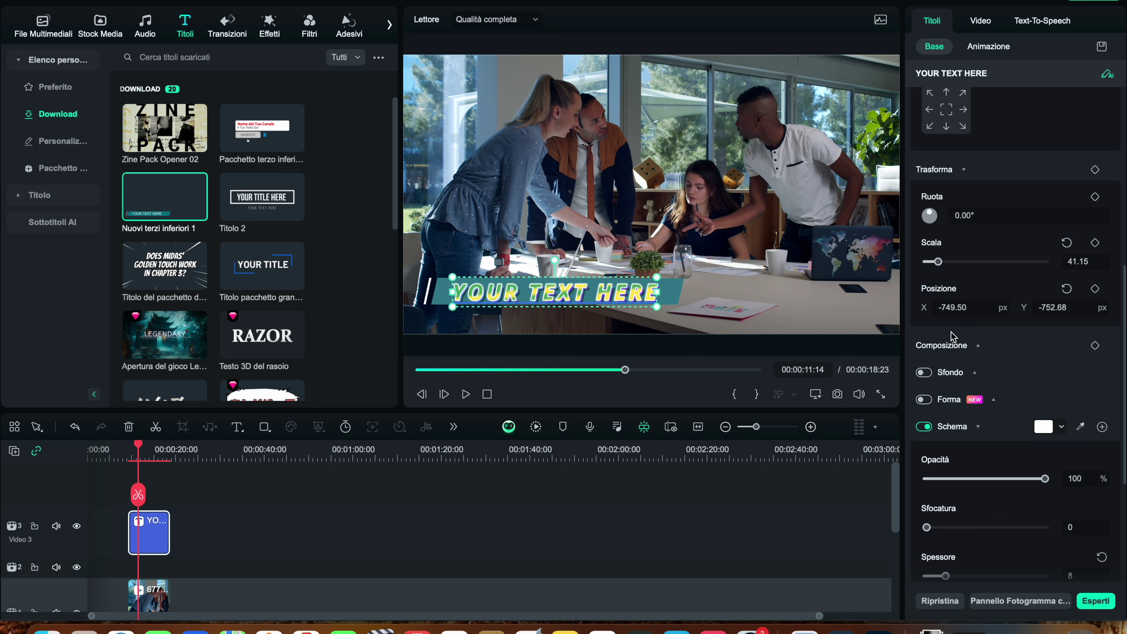
- Enable a fill-colour background behind the title text, try orange and set it to black
{"action": "left_click", "coordinate": [924, 372]}
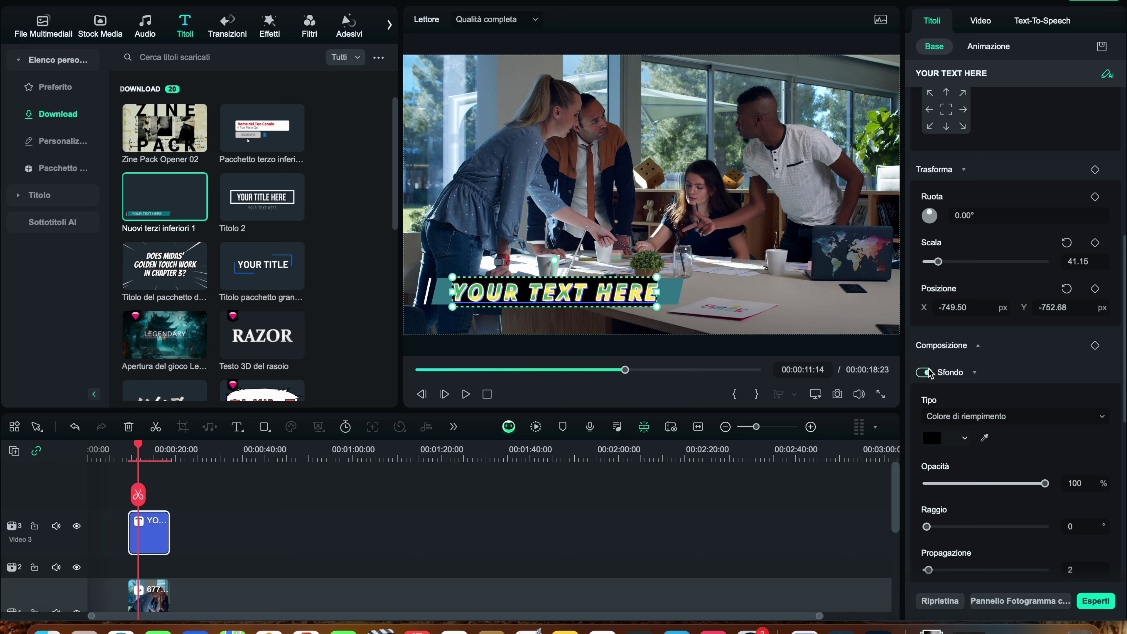
{"action": "left_click", "coordinate": [935, 441]}
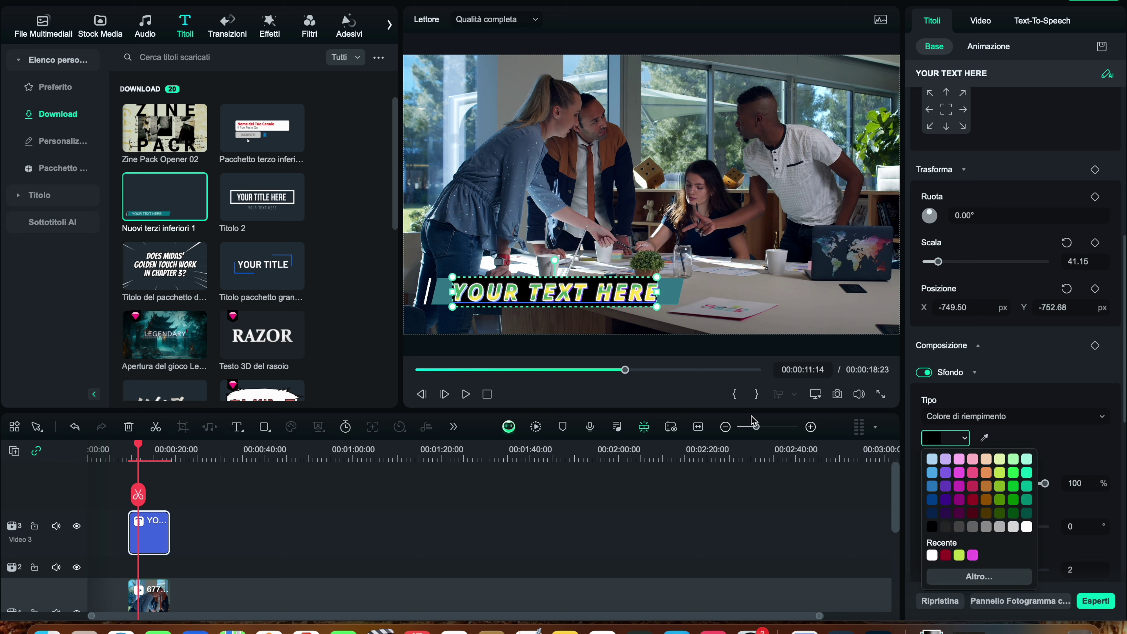
{"action": "left_click", "coordinate": [987, 474]}
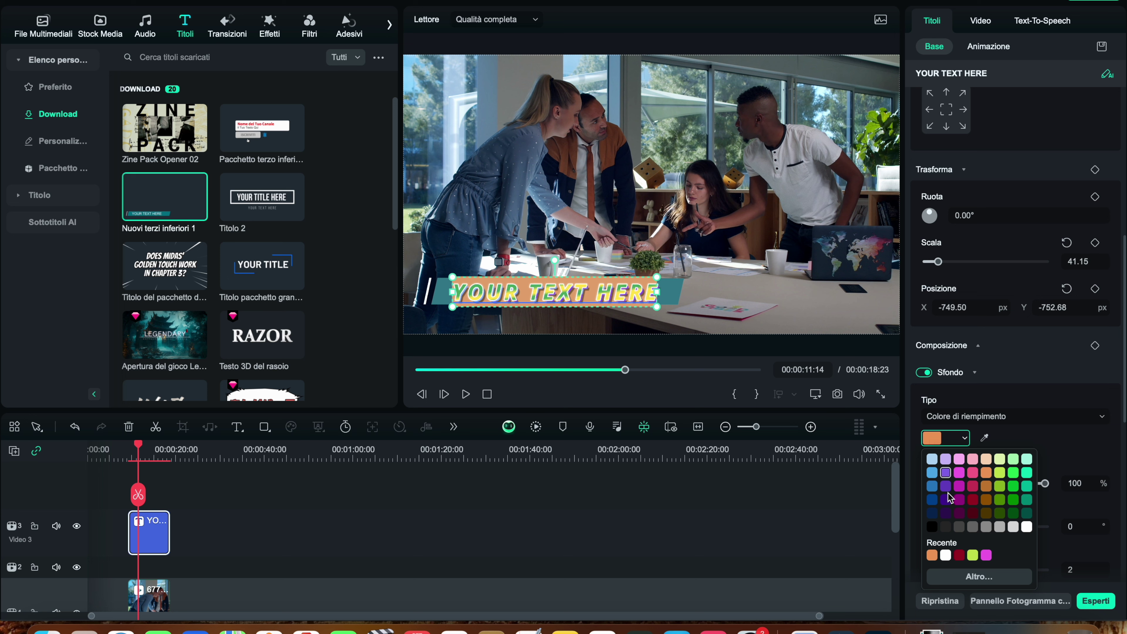
{"action": "left_click", "coordinate": [932, 526]}
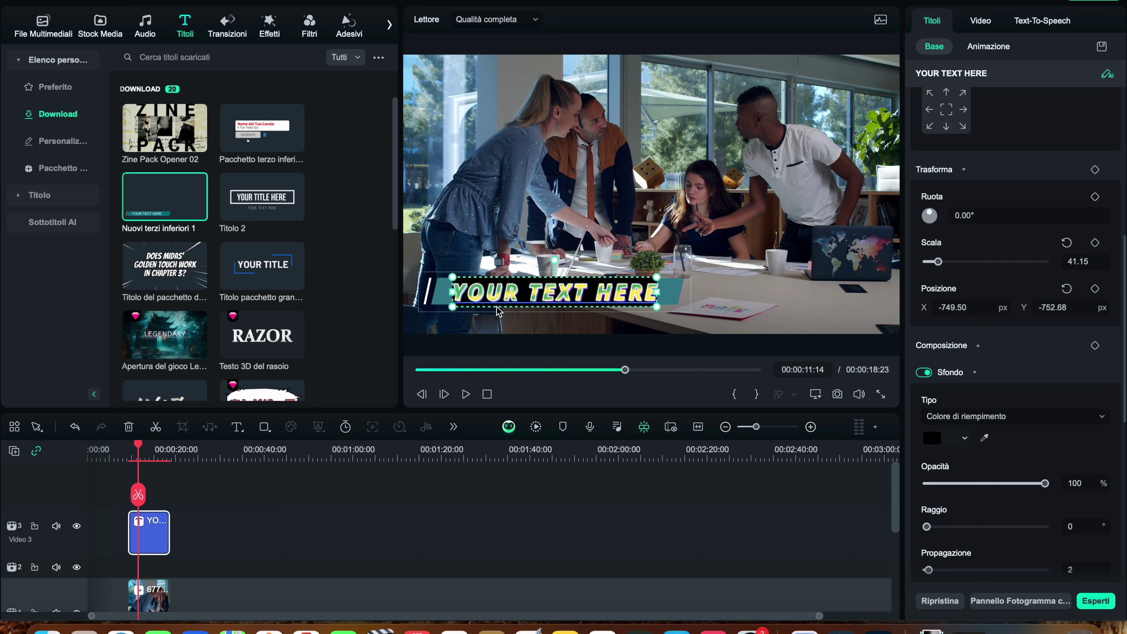
- Try adjusting the text background's opacity, keep it at 100%, and toggle the background off and on to compare
{"action": "left_click_drag", "start_coordinate": [1015, 479], "coordinate": [1111, 479]}
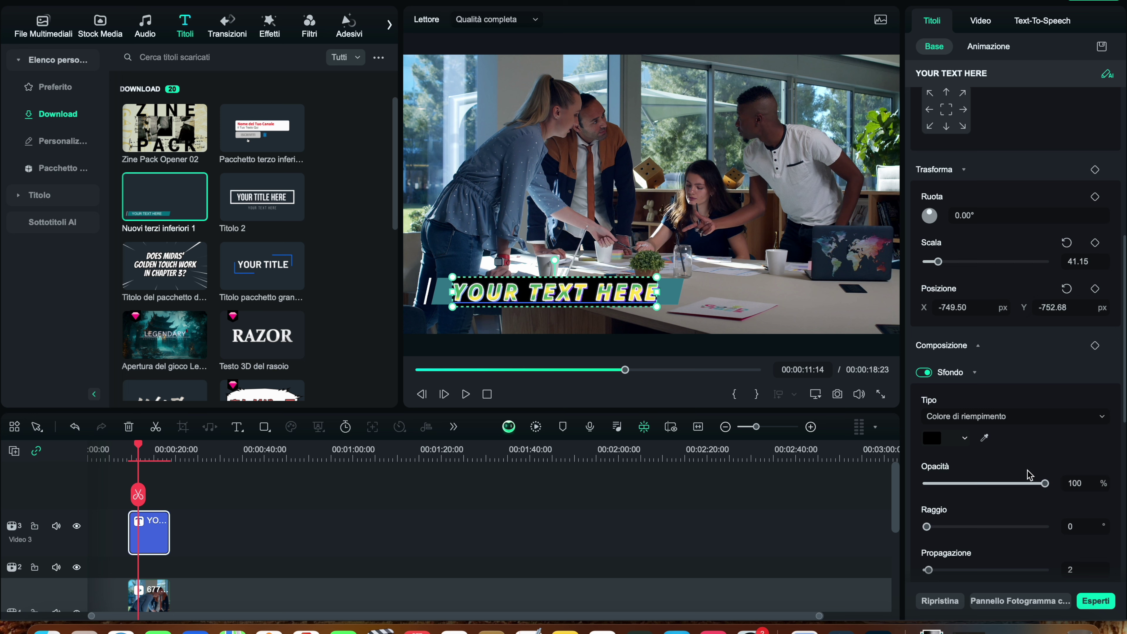
{"action": "scroll", "coordinate": [1029, 474], "scroll_direction": "down", "scroll_amount": 3}
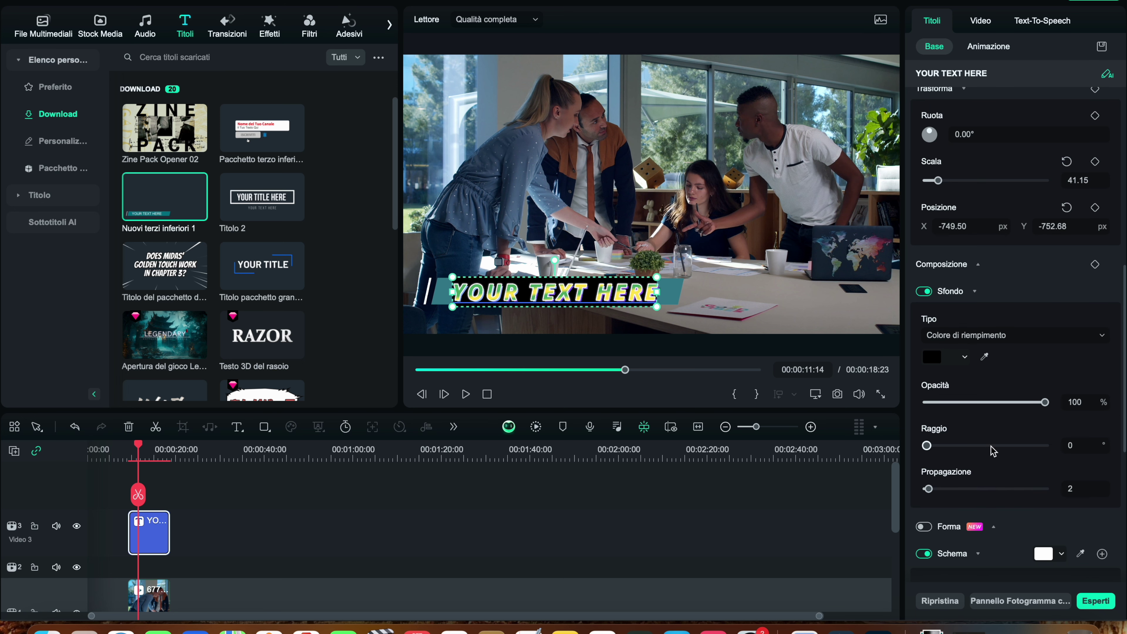
{"action": "left_click", "coordinate": [925, 291]}
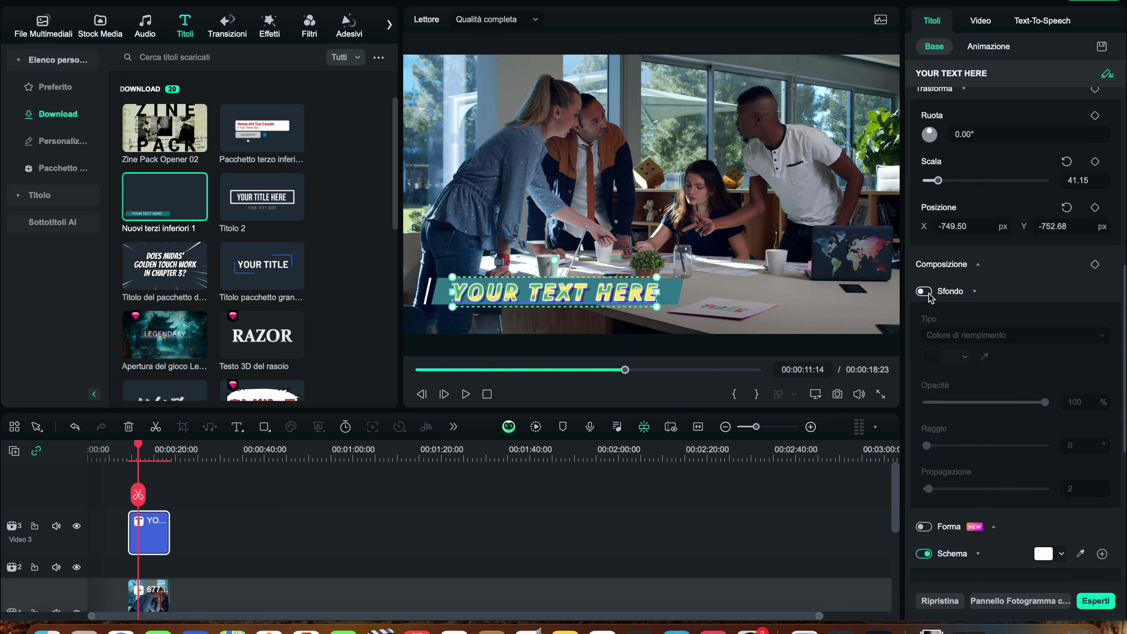
{"action": "left_click", "coordinate": [925, 291]}
- Try a text background spread of 100, reset the spread to its default and turn the background off
{"action": "left_click_drag", "start_coordinate": [928, 489], "coordinate": [1045, 489]}
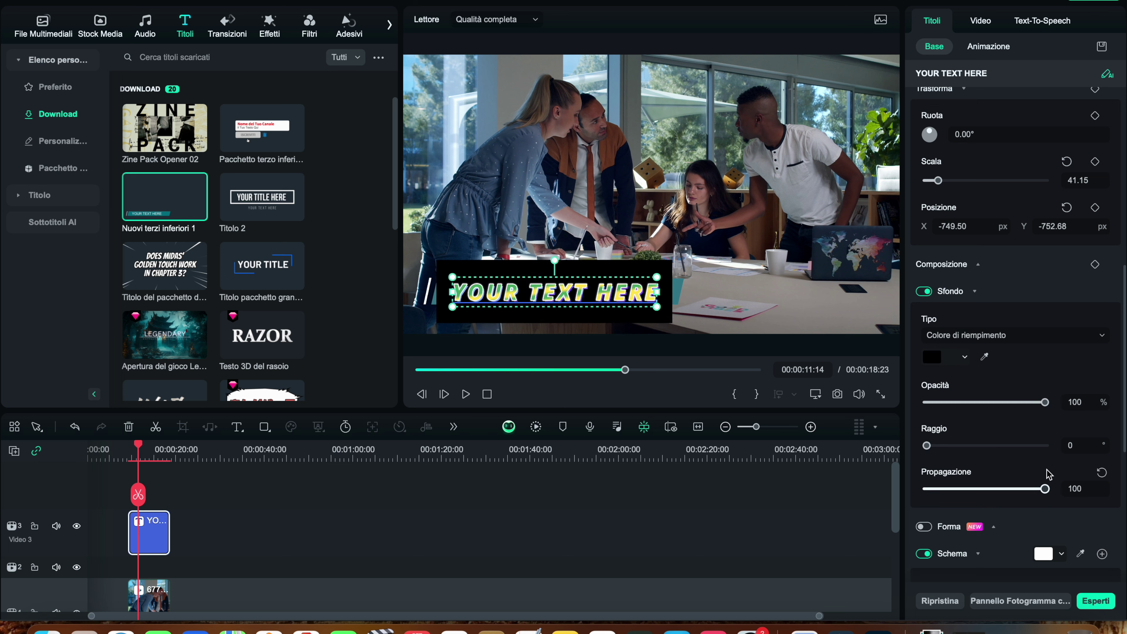
{"action": "left_click", "coordinate": [1102, 470]}
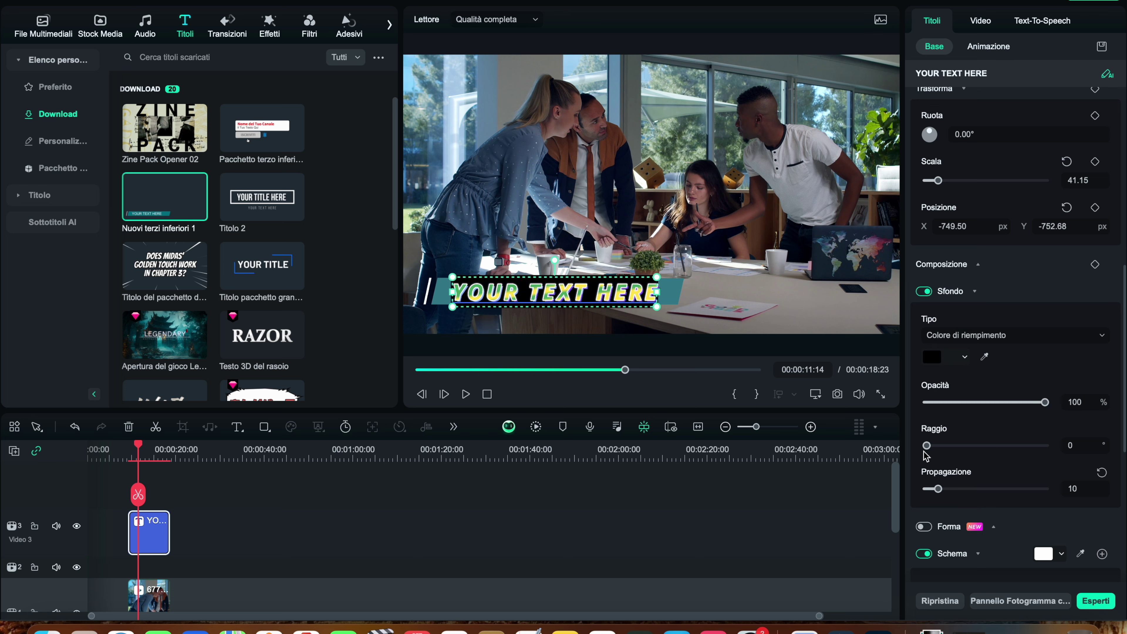
{"action": "scroll", "coordinate": [987, 451], "scroll_direction": "down", "scroll_amount": 3}
{"action": "scroll", "coordinate": [975, 450], "scroll_direction": "down", "scroll_amount": 2}
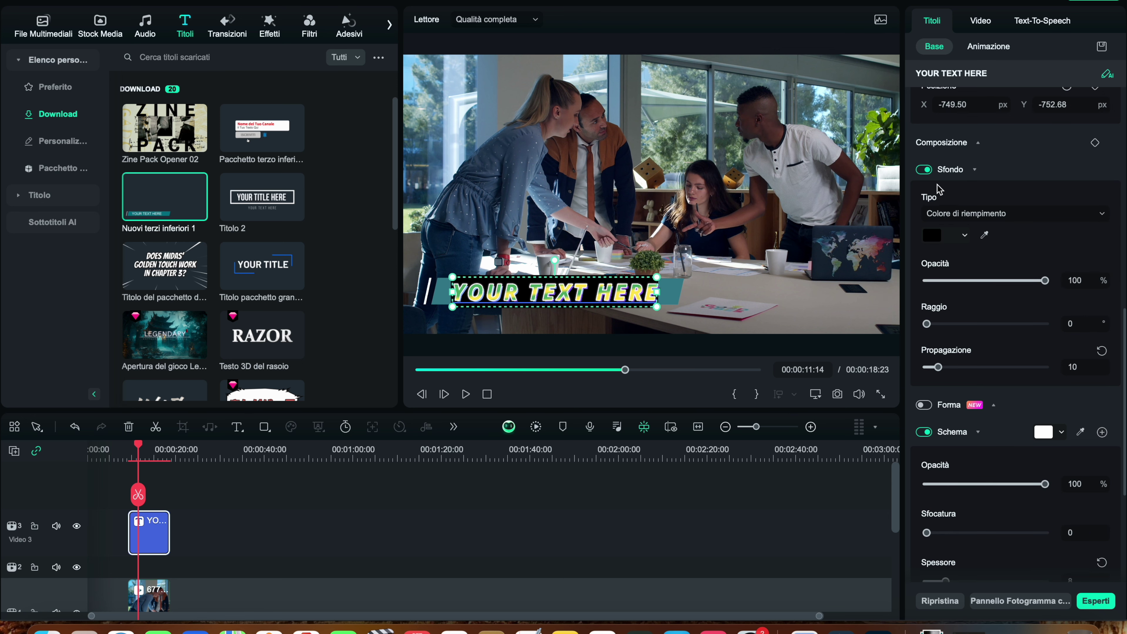
{"action": "left_click", "coordinate": [924, 169]}
- Enable the shape option for the title text and move the arched text down onto the teal bar
{"action": "scroll", "coordinate": [944, 413], "scroll_direction": "down", "scroll_amount": 1}
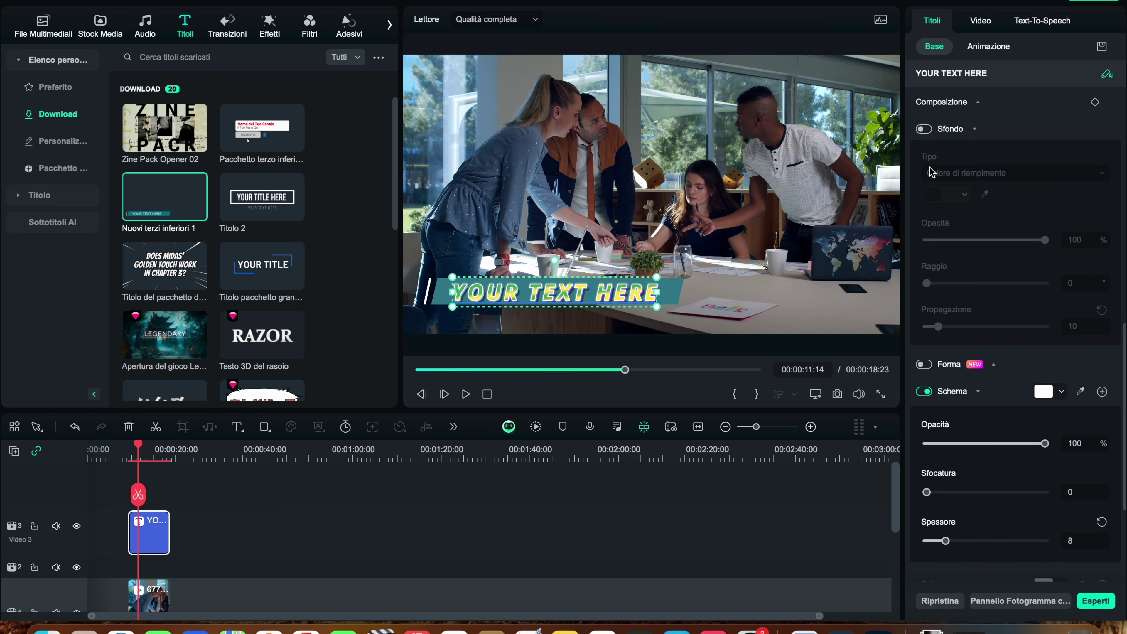
{"action": "scroll", "coordinate": [961, 320], "scroll_direction": "down", "scroll_amount": 2}
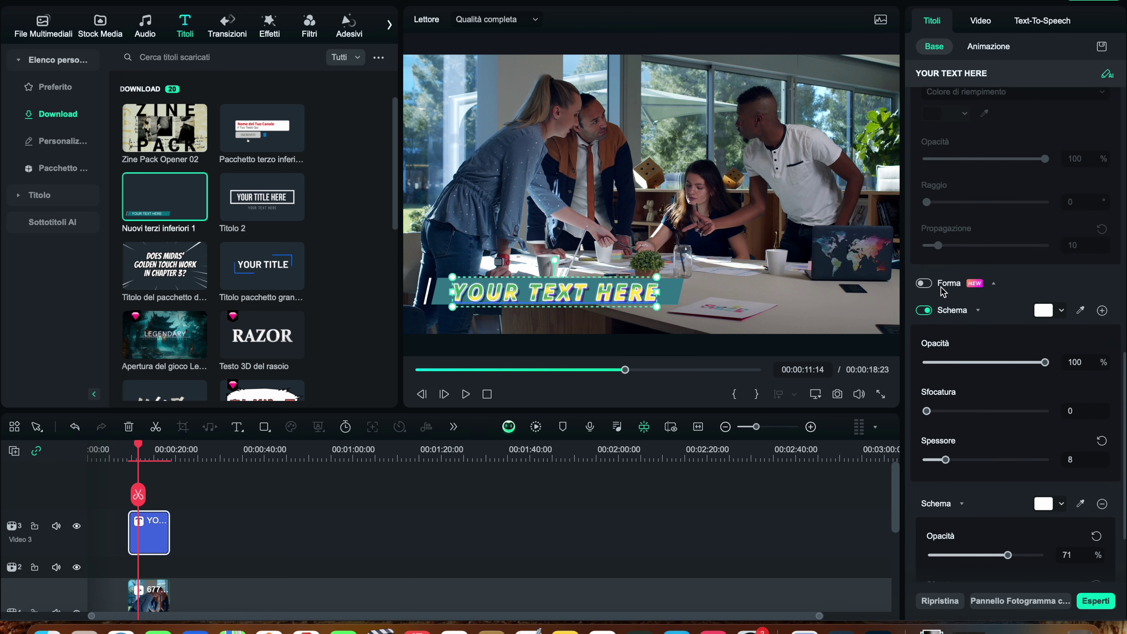
{"action": "left_click", "coordinate": [994, 284]}
{"action": "left_click", "coordinate": [924, 283]}
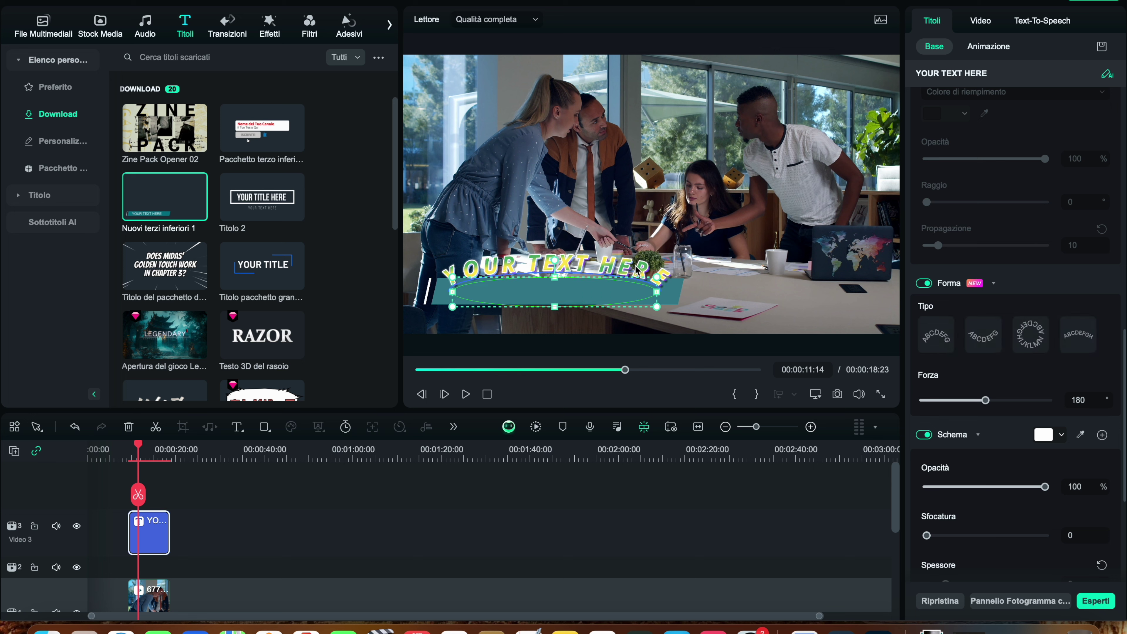
{"action": "left_click_drag", "start_coordinate": [636, 269], "coordinate": [543, 280]}
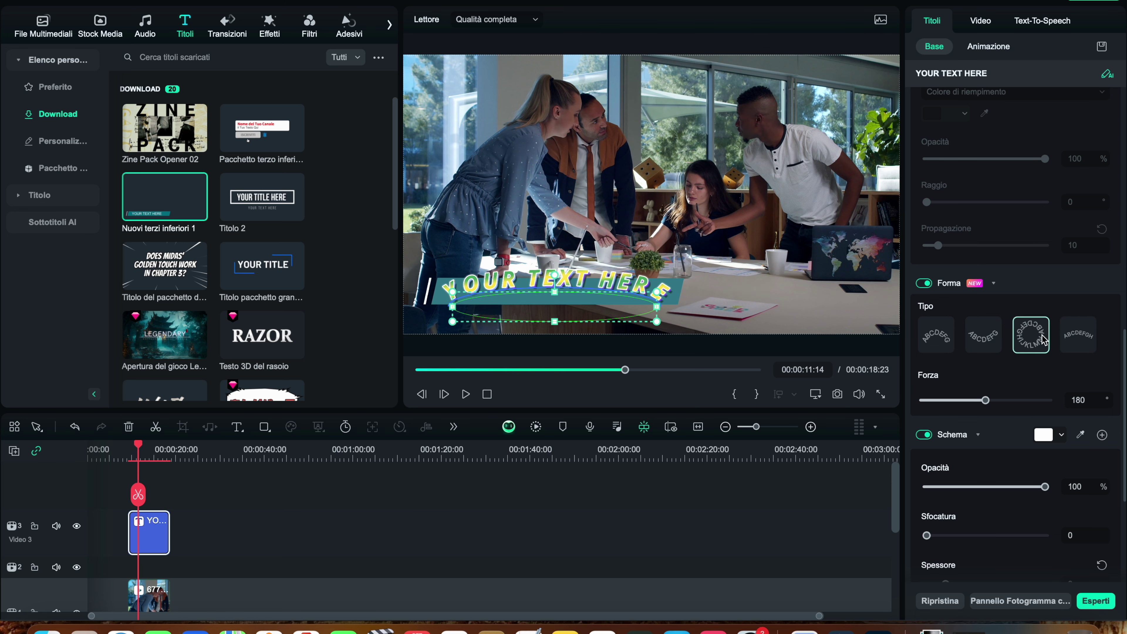
- Wrap the title text around a full circle and shift it slightly down and to the left in the frame
{"action": "left_click", "coordinate": [1028, 342]}
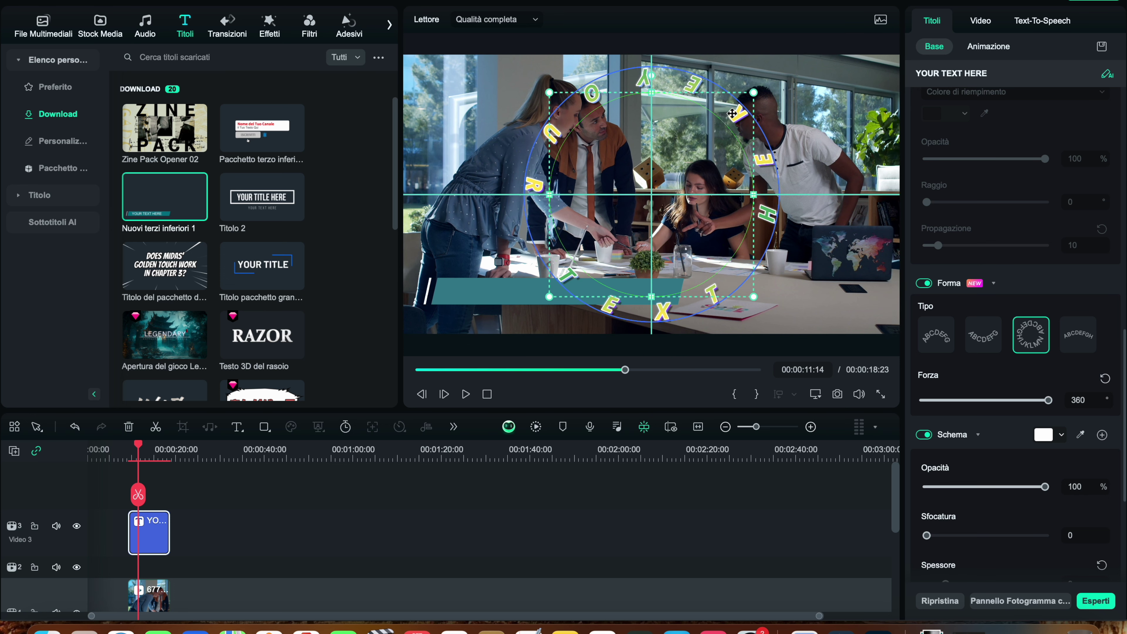
{"action": "left_click_drag", "start_coordinate": [732, 114], "coordinate": [719, 126]}
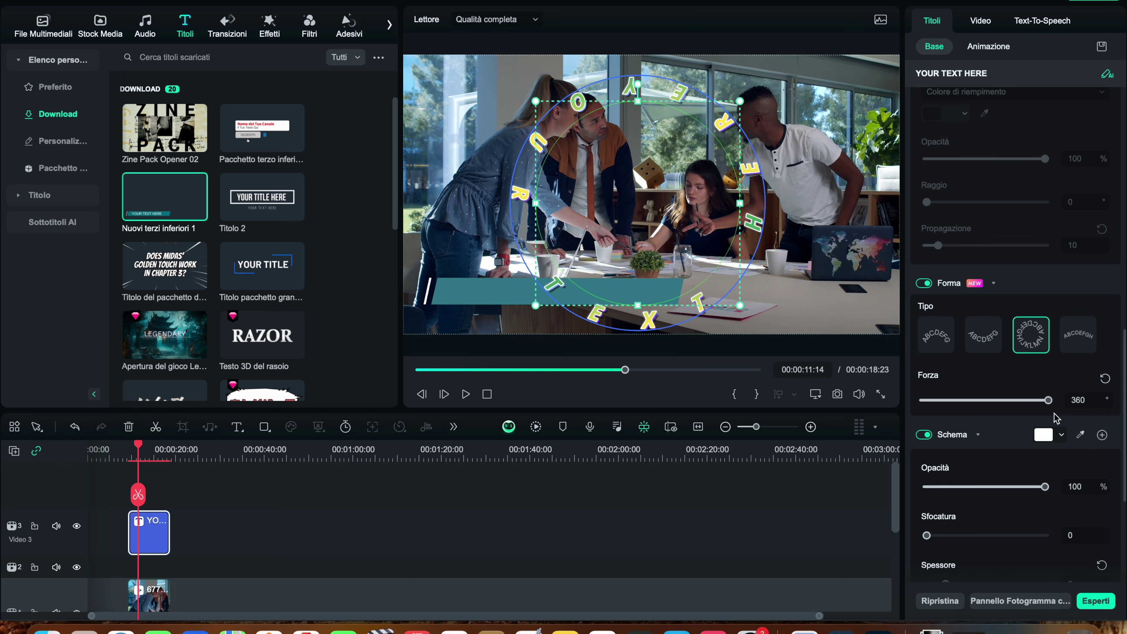
- Try a shape strength of 261, curve the title text along a downward arc and set the strength to 169
{"action": "left_click_drag", "start_coordinate": [1048, 400], "coordinate": [1015, 401]}
{"action": "left_click", "coordinate": [984, 333]}
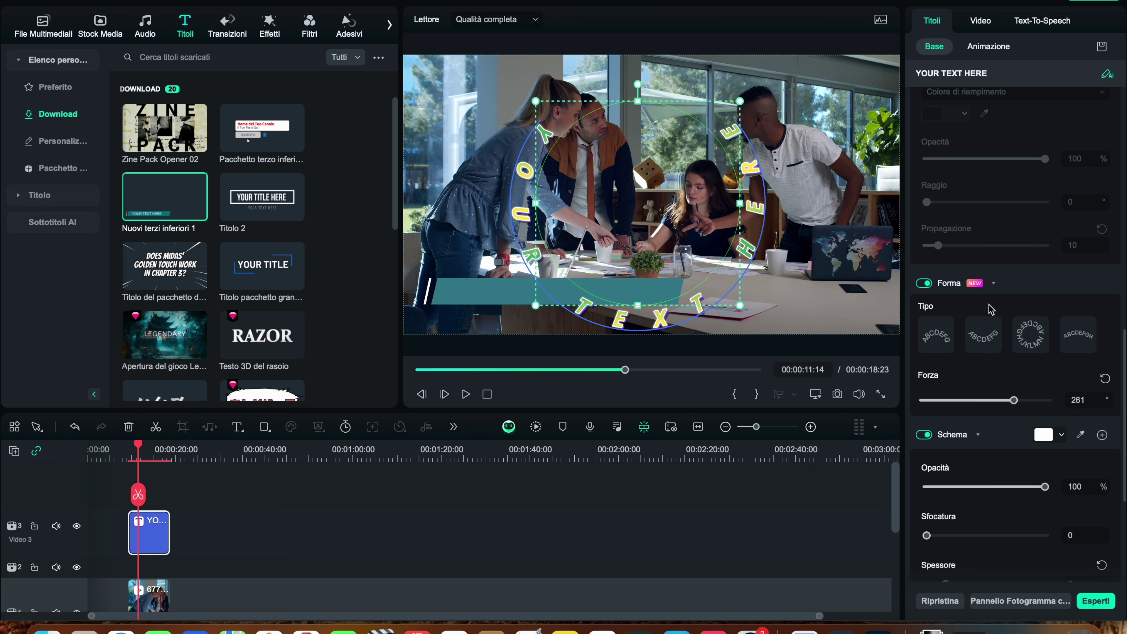
{"action": "mouse_move", "coordinate": [986, 400]}
{"action": "left_mouse_down"}
{"action": "mouse_move", "coordinate": [974, 401]}
{"action": "mouse_move", "coordinate": [1032, 402]}
{"action": "mouse_move", "coordinate": [954, 406]}
{"action": "mouse_move", "coordinate": [1006, 399]}
{"action": "mouse_move", "coordinate": [981, 400]}
{"action": "left_mouse_up"}
{"action": "left_click", "coordinate": [983, 337]}
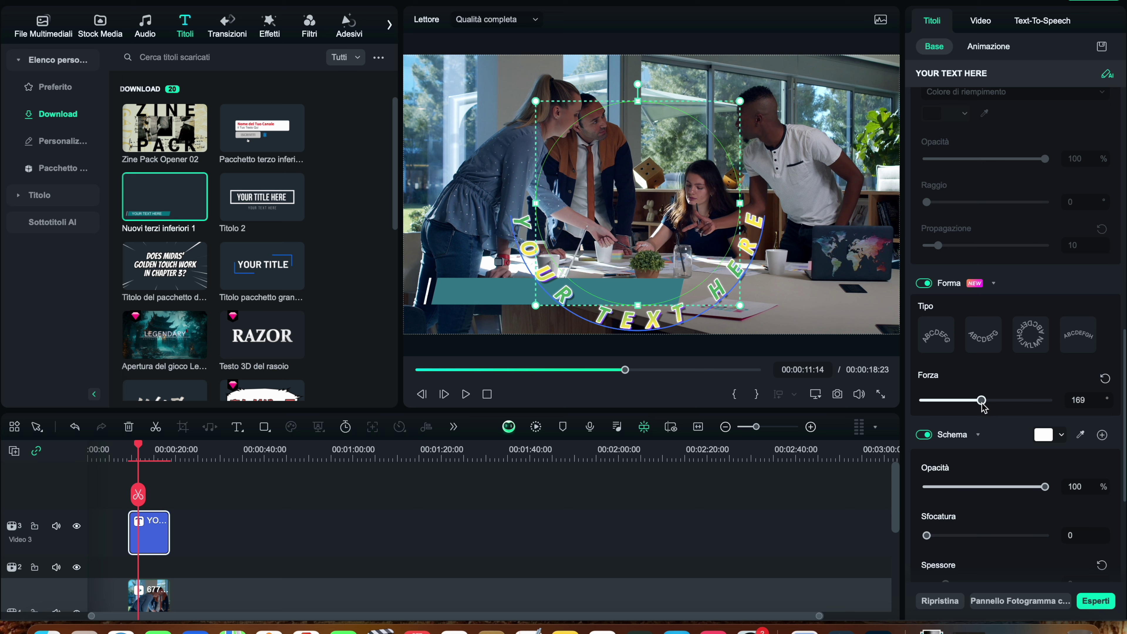
{"action": "left_click", "coordinate": [984, 337]}
- Expand the title text's outline settings, try lowering the outline opacity and bring it back to 100%
{"action": "scroll", "coordinate": [985, 368], "scroll_direction": "down", "scroll_amount": 3}
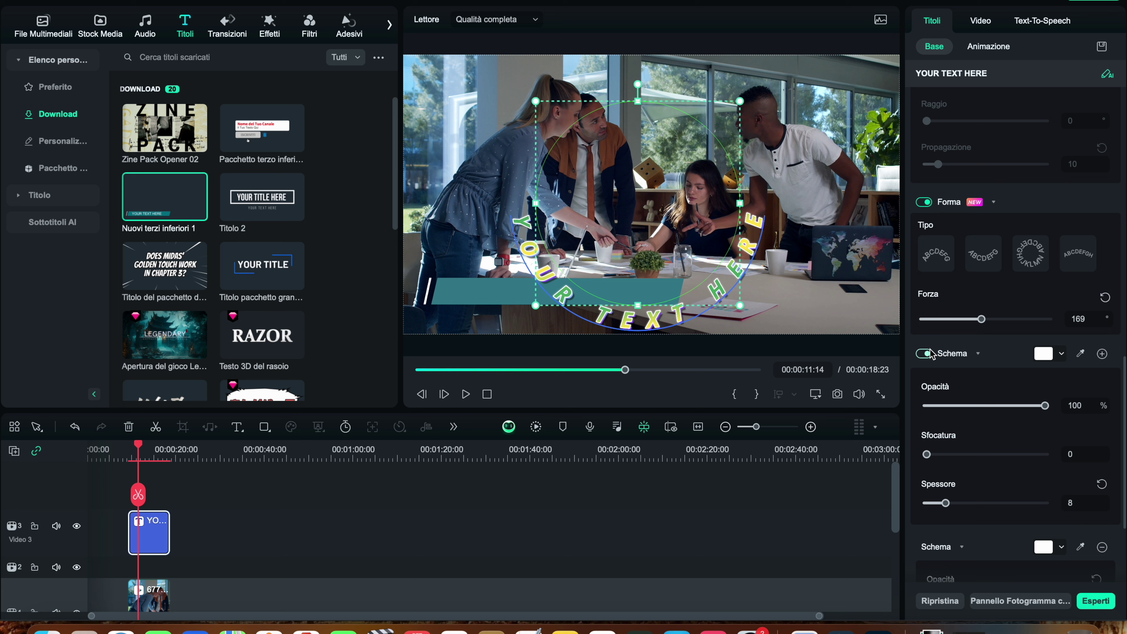
{"action": "scroll", "coordinate": [954, 357], "scroll_direction": "up", "scroll_amount": 6}
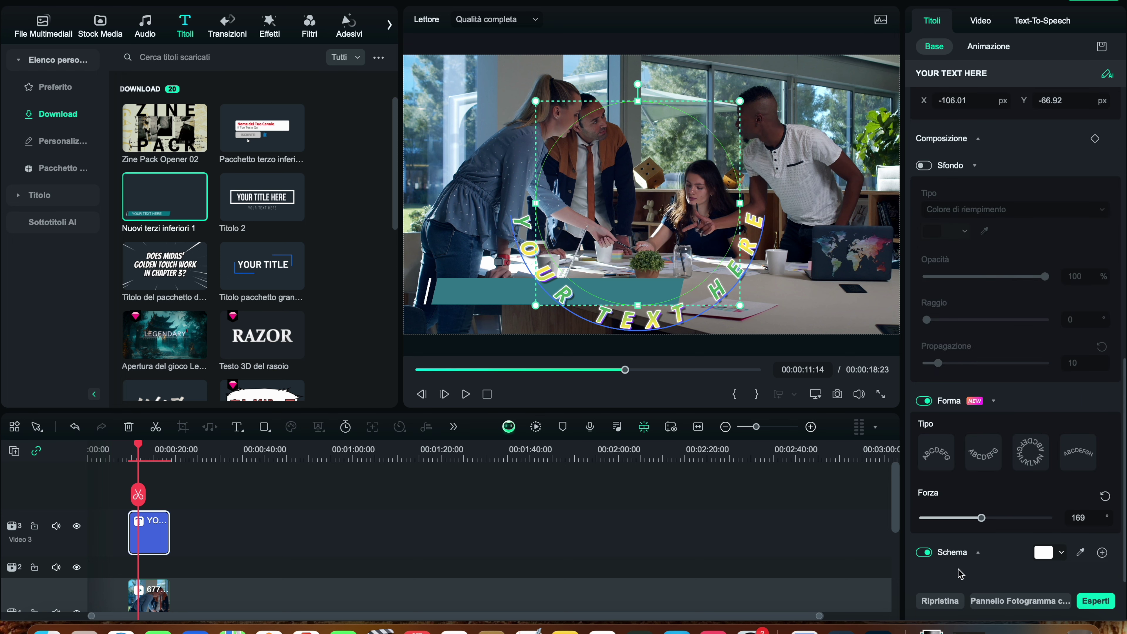
{"action": "left_click", "coordinate": [978, 552]}
{"action": "scroll", "coordinate": [976, 444], "scroll_direction": "down", "scroll_amount": 6}
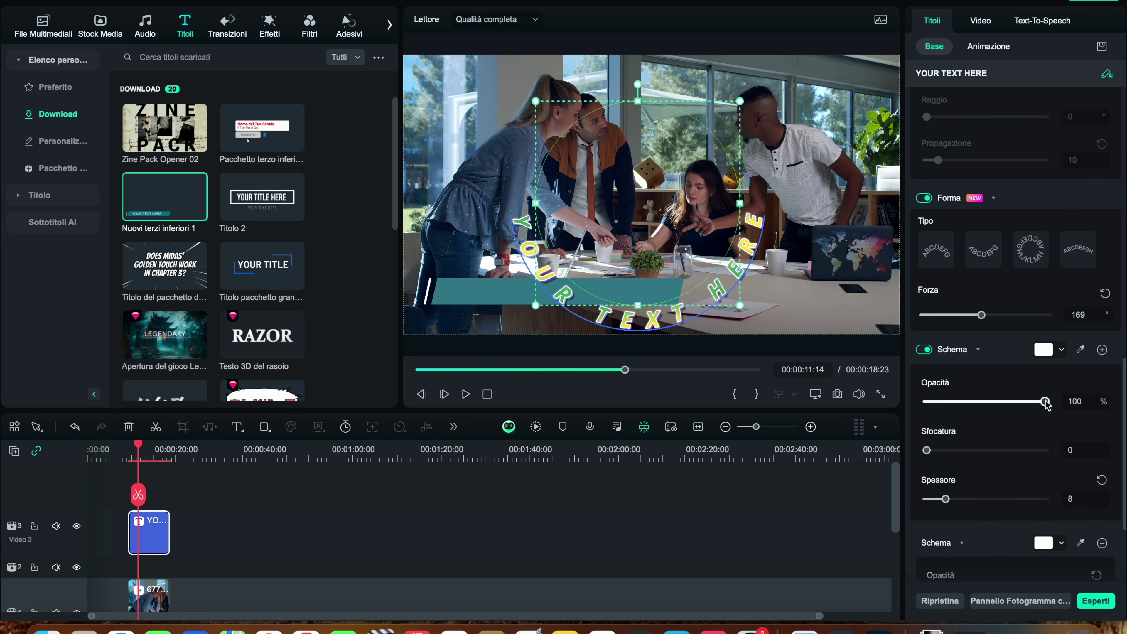
{"action": "left_click_drag", "start_coordinate": [1045, 401], "coordinate": [920, 401]}
{"action": "left_click", "coordinate": [1044, 401]}
- Try blurring the text outline, return the blur to 0 and set the outline thickness to 40
{"action": "left_click", "coordinate": [963, 450]}
{"action": "left_click_drag", "start_coordinate": [1047, 450], "coordinate": [925, 450]}
{"action": "left_click_drag", "start_coordinate": [945, 498], "coordinate": [1022, 497]}
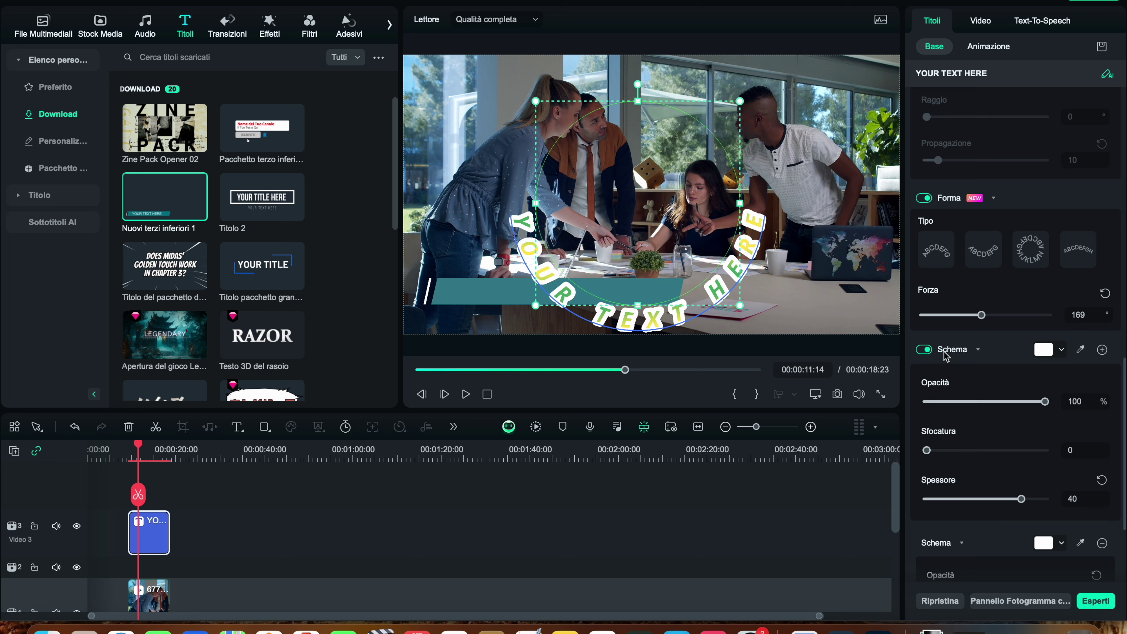
- Change the title text's outline colour to orange
{"action": "scroll", "coordinate": [1054, 357], "scroll_direction": "up", "scroll_amount": 5}
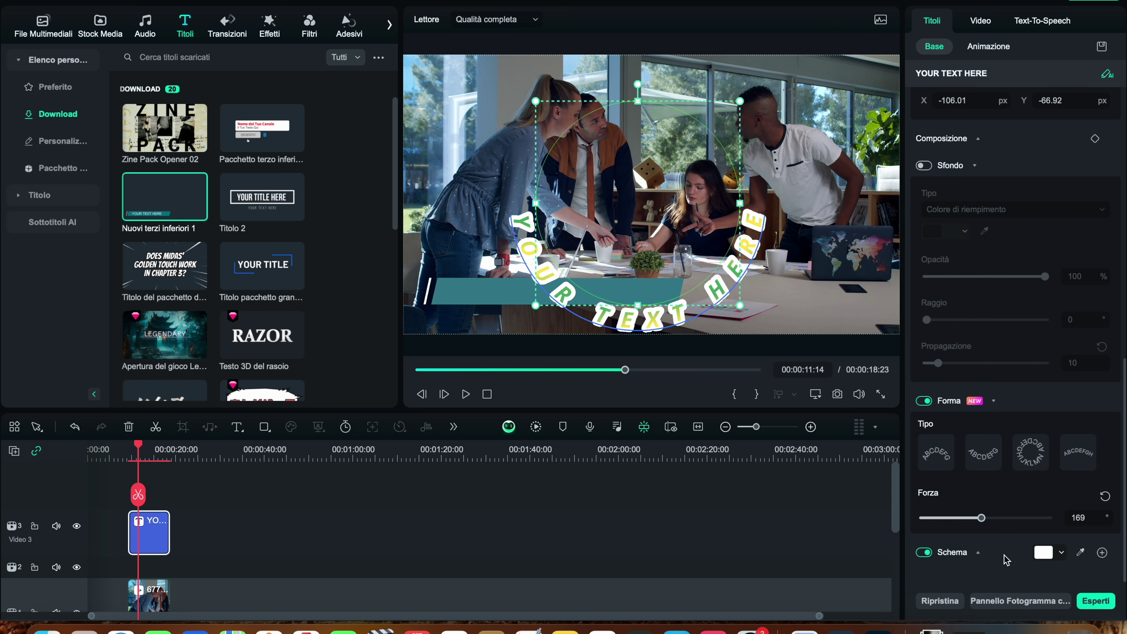
{"action": "left_click", "coordinate": [1059, 556]}
{"action": "left_click", "coordinate": [1017, 587]}
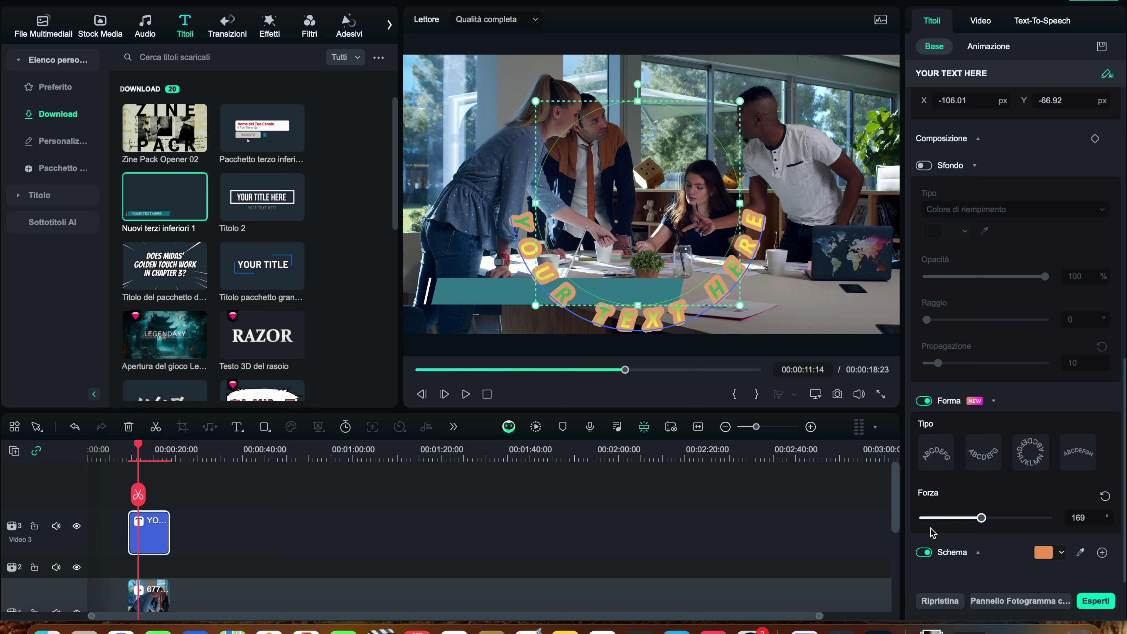
- Turn off the title text's outline and its curved shape
{"action": "left_click", "coordinate": [925, 552]}
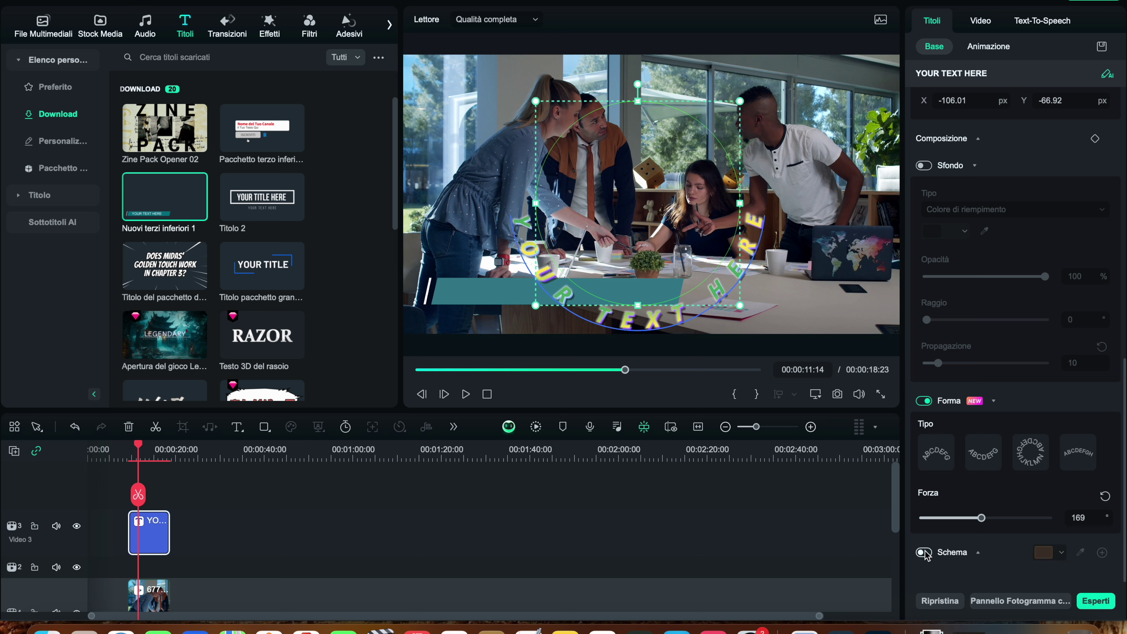
{"action": "left_click", "coordinate": [925, 401]}
{"action": "scroll", "coordinate": [1009, 488], "scroll_direction": "up", "scroll_amount": 5}
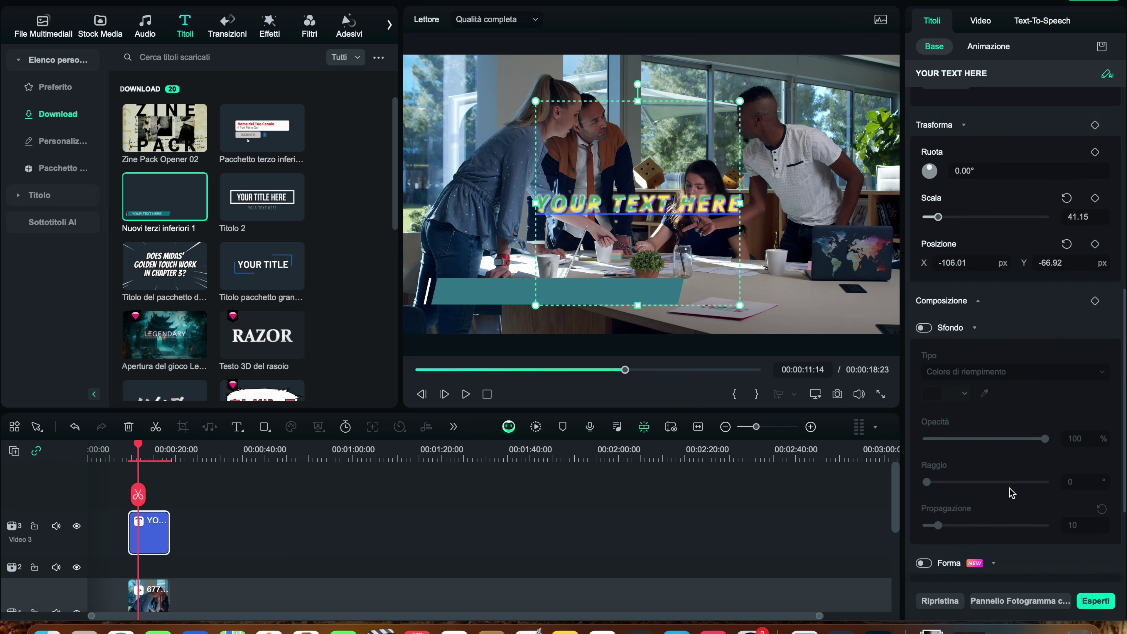
{"action": "scroll", "coordinate": [1012, 400], "scroll_direction": "down", "scroll_amount": 5}
{"action": "scroll", "coordinate": [994, 516], "scroll_direction": "up", "scroll_amount": 1}
{"action": "scroll", "coordinate": [996, 550], "scroll_direction": "up", "scroll_amount": 8}
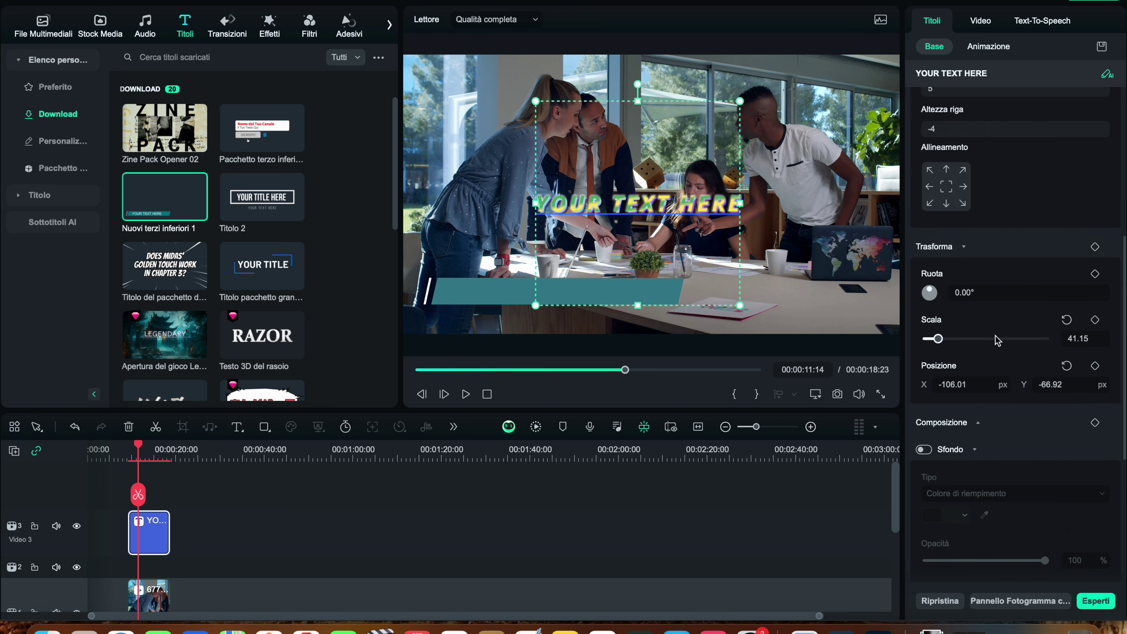
- Show the title's animation settings and move the text down onto the teal lower-third bar
{"action": "left_click", "coordinate": [988, 47]}
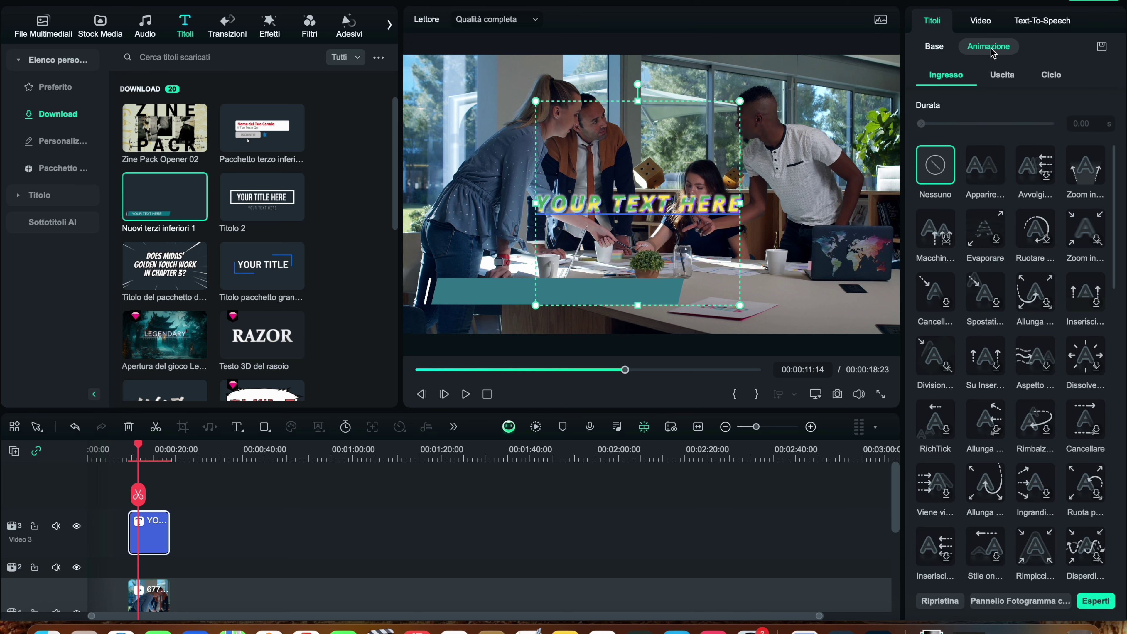
{"action": "left_click_drag", "start_coordinate": [623, 190], "coordinate": [542, 285]}
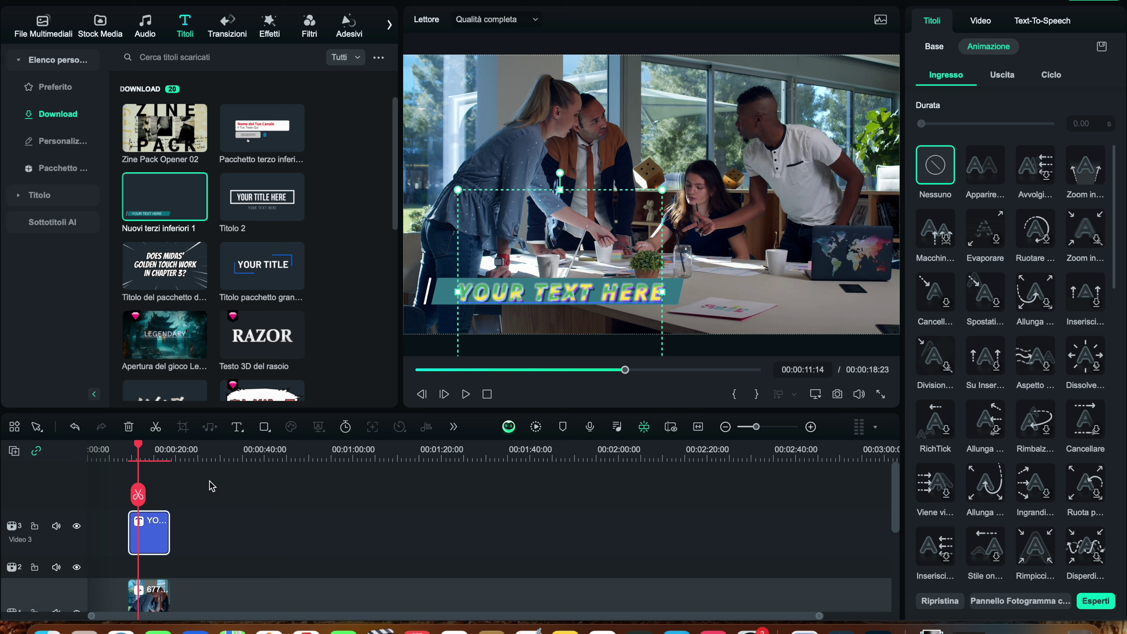
- Try the Apparire and first Zoom in entrance animations on the title text
{"action": "left_click", "coordinate": [989, 176]}
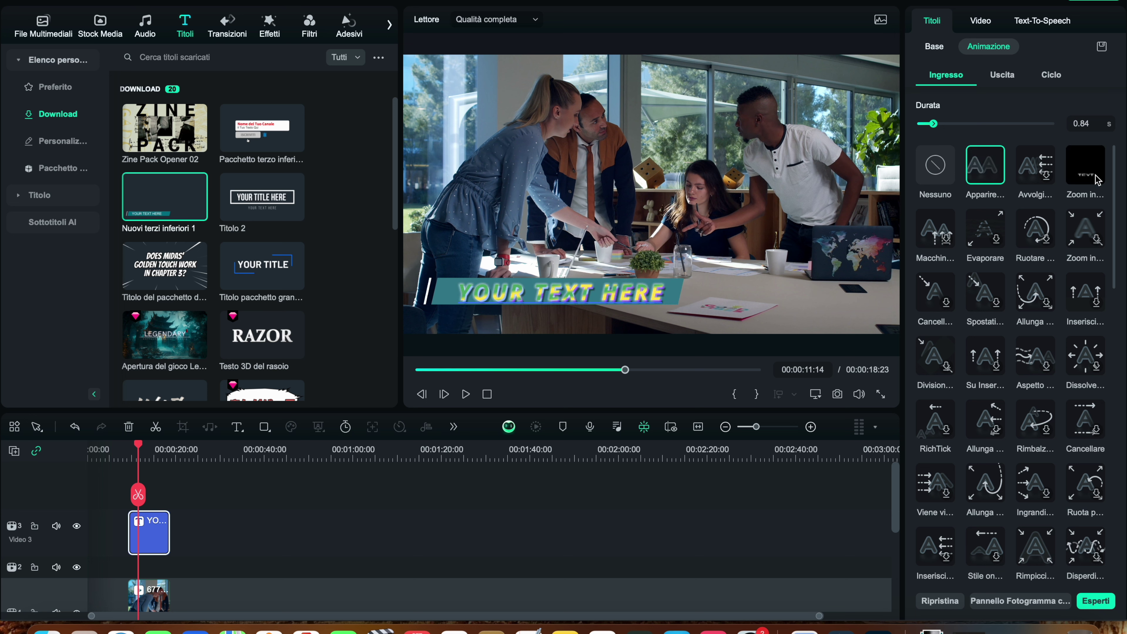
{"action": "left_click", "coordinate": [1096, 190]}
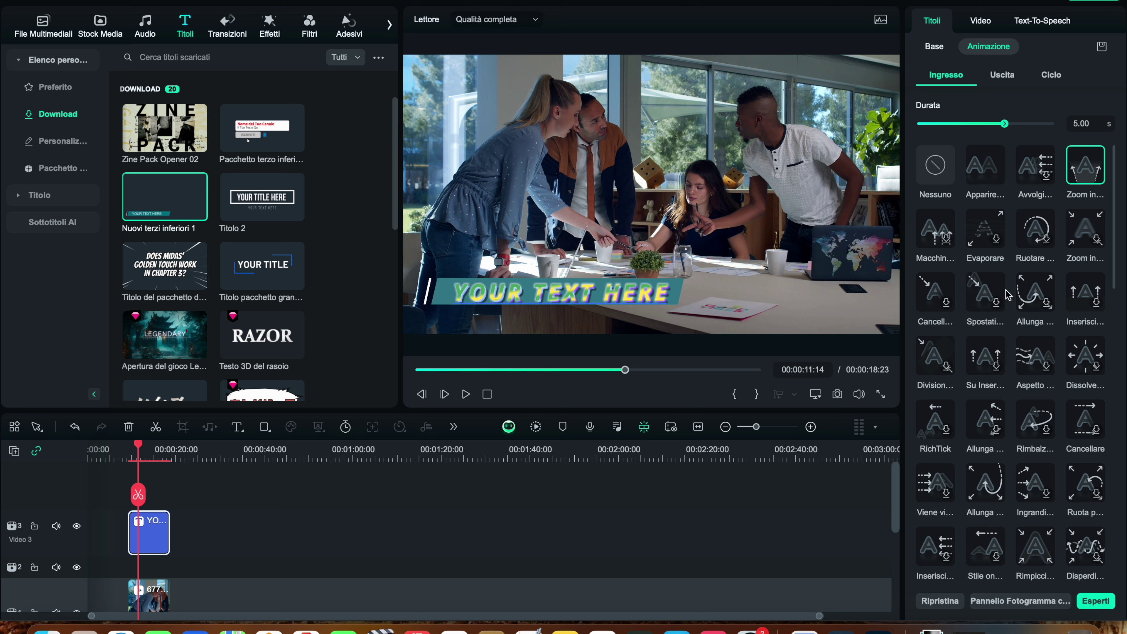
- Apply the Spostati entrance animation to the title text with a duration of 1.65 s and play it back
{"action": "left_click", "coordinate": [986, 298]}
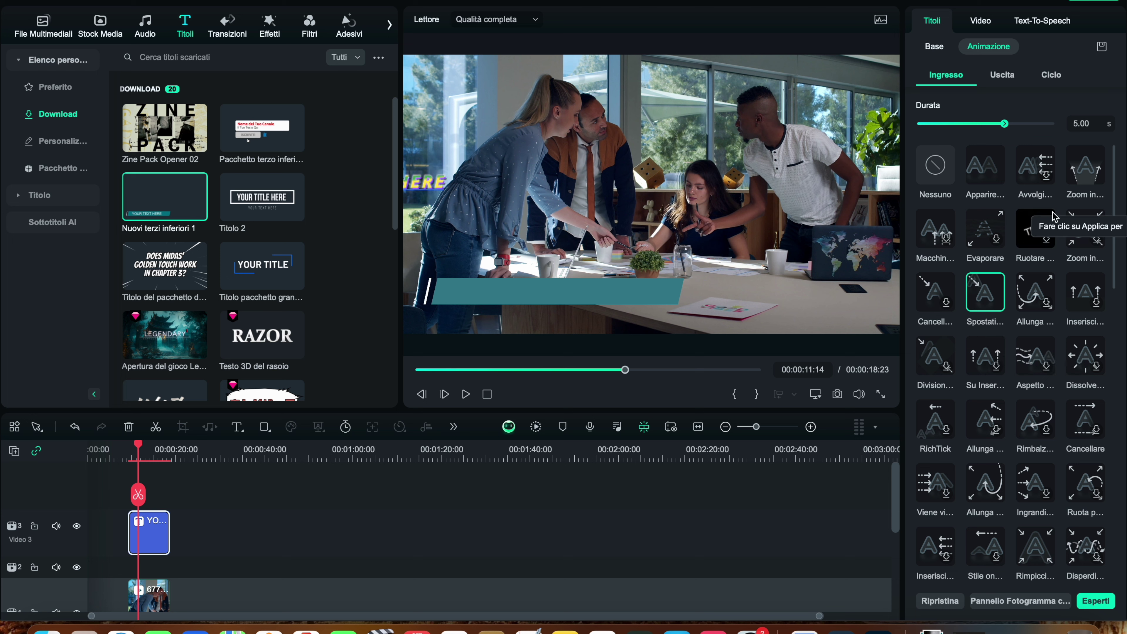
{"action": "left_click_drag", "start_coordinate": [1004, 124], "coordinate": [936, 132]}
{"action": "left_click", "coordinate": [135, 453]}
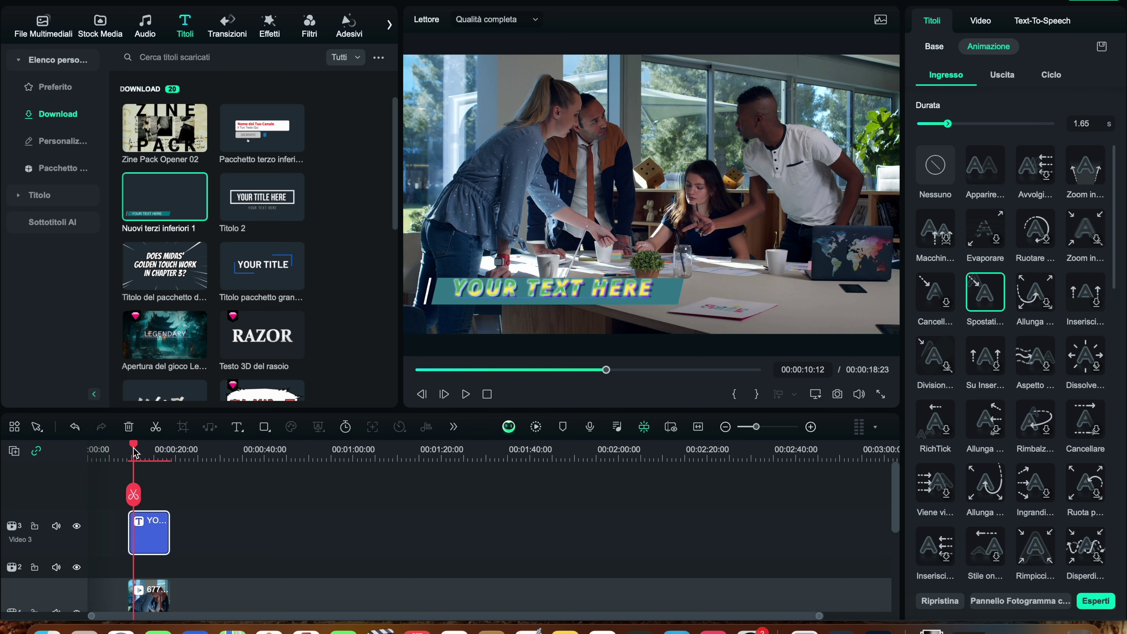
{"action": "key", "text": "space"}
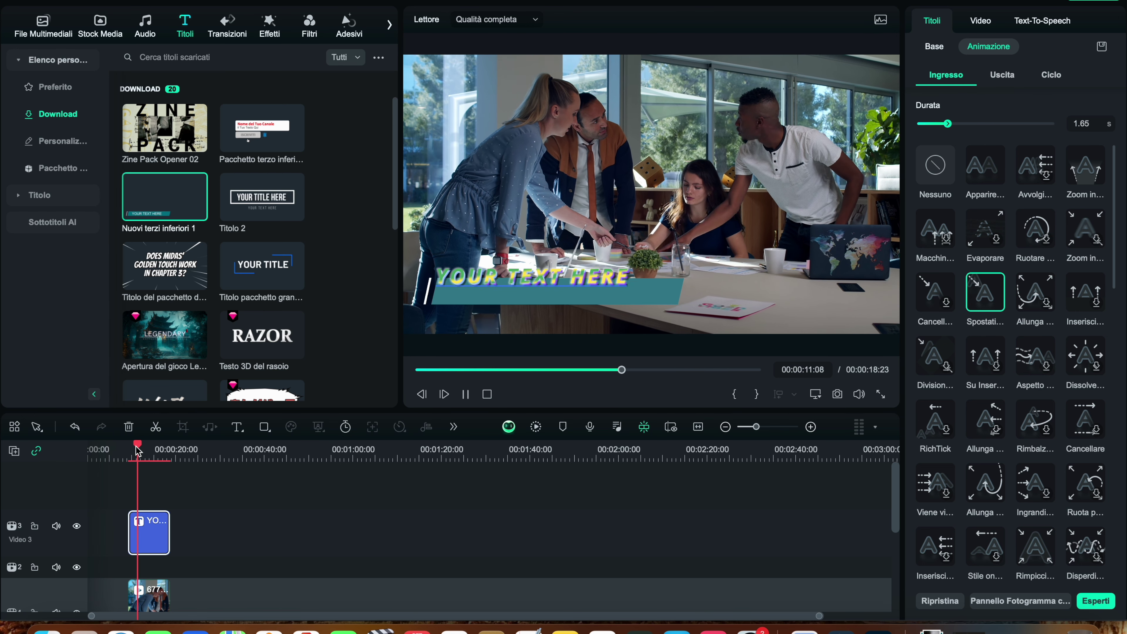
{"action": "key", "text": "space"}
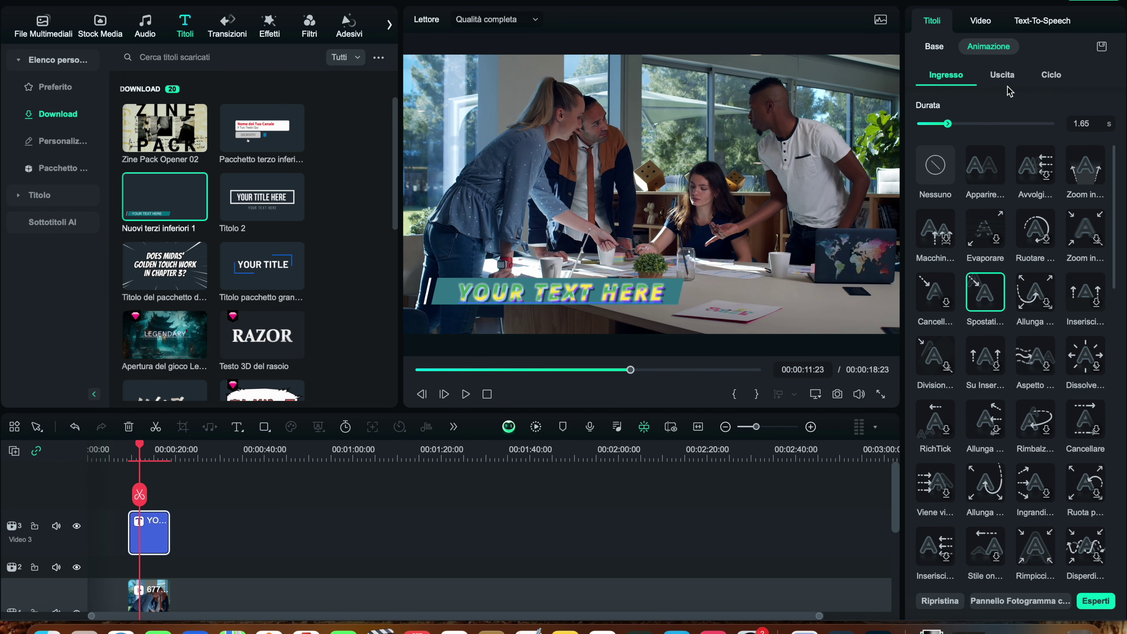
- Apply the glowing orange Fascio loop animation to the title text and play it from near the title clip's start
{"action": "left_click", "coordinate": [1051, 75]}
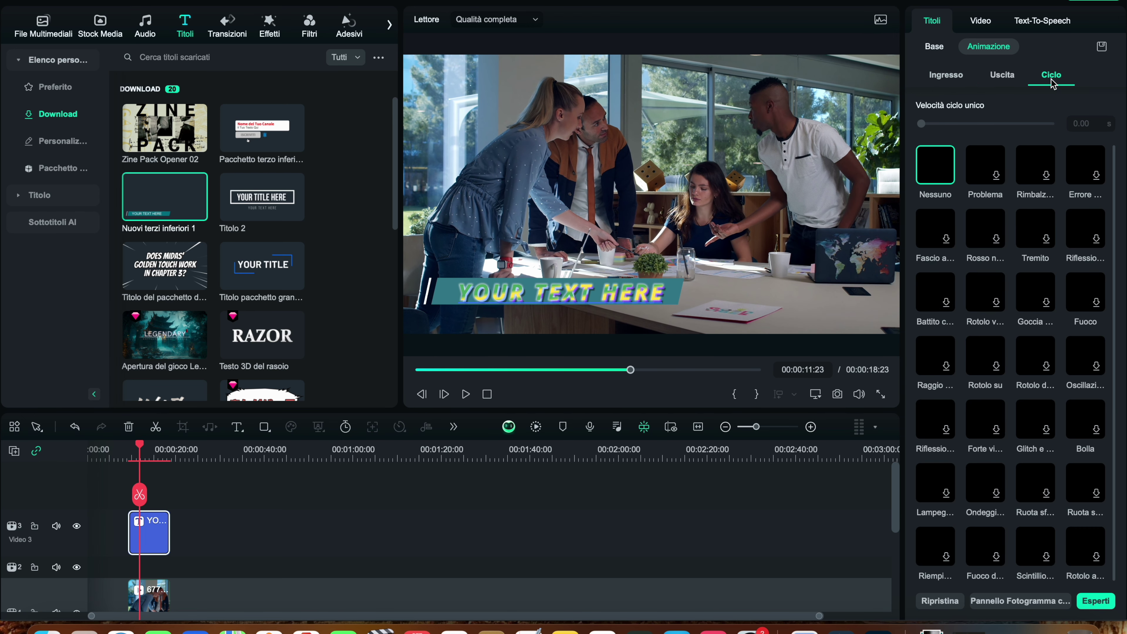
{"action": "left_click", "coordinate": [932, 241]}
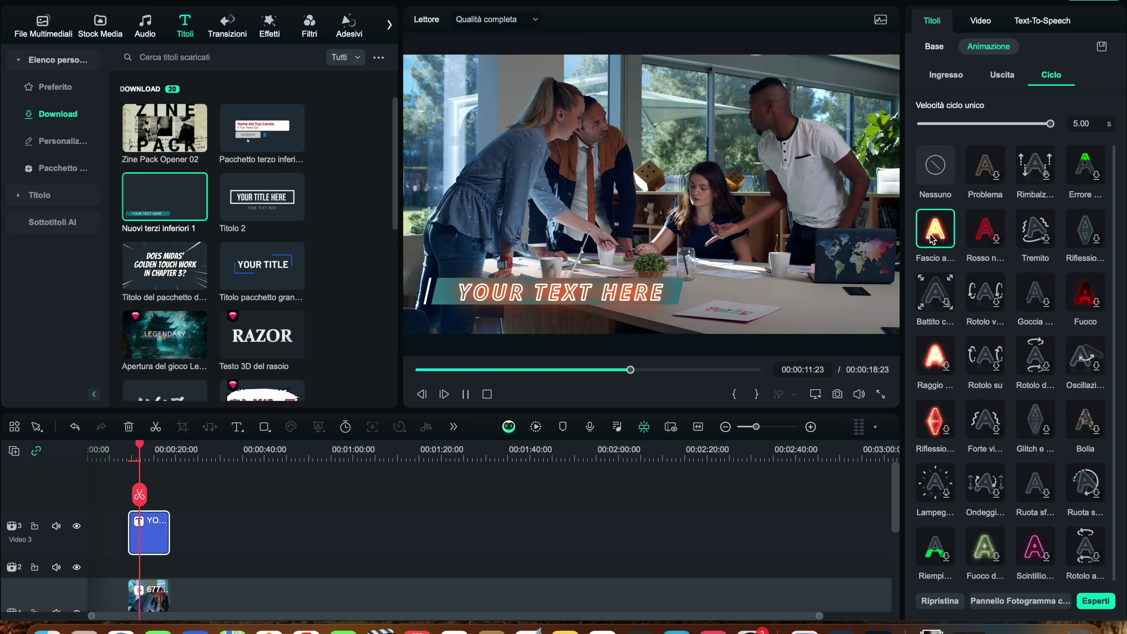
{"action": "left_click", "coordinate": [126, 450]}
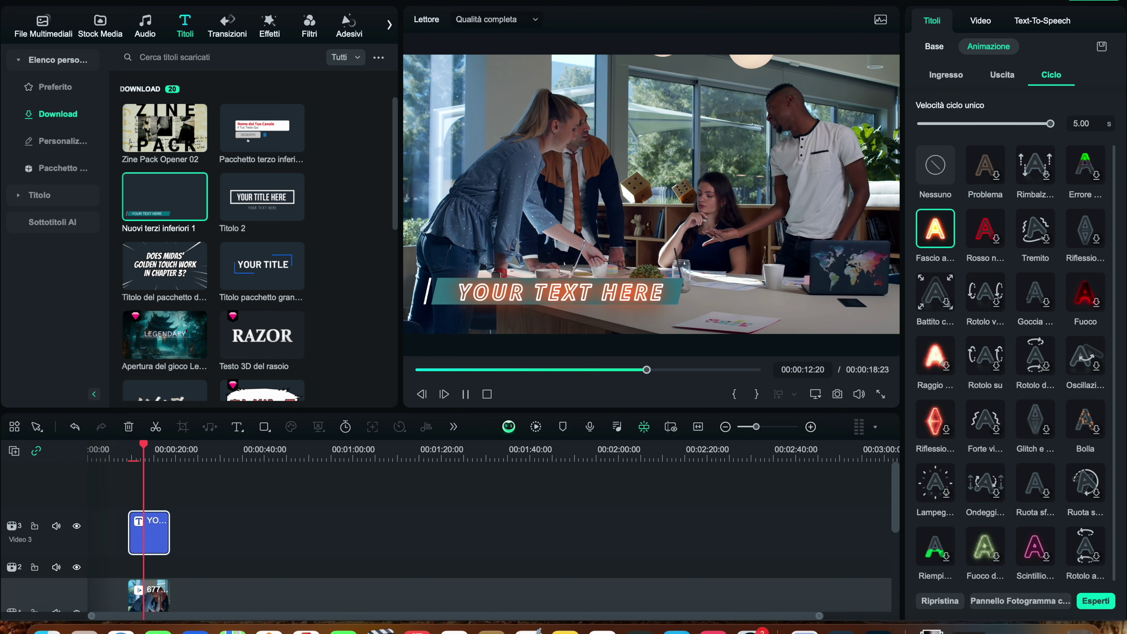
- Apply the Centro exit animation to the title text and look through the remaining entrance animations
{"action": "left_click", "coordinate": [1014, 78]}
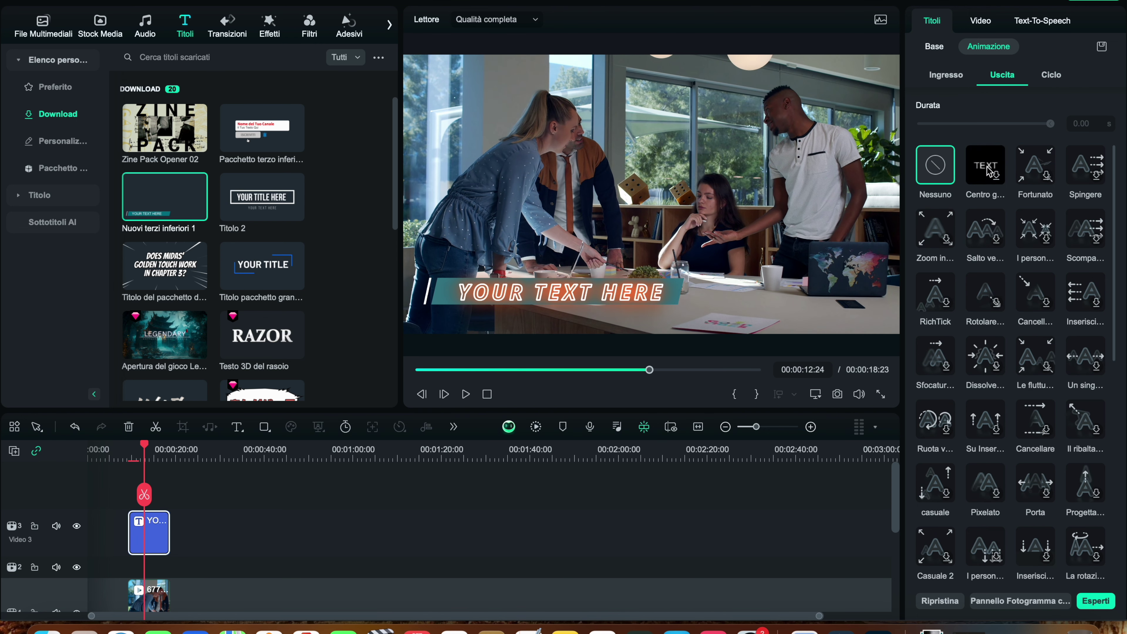
{"action": "left_click", "coordinate": [999, 165]}
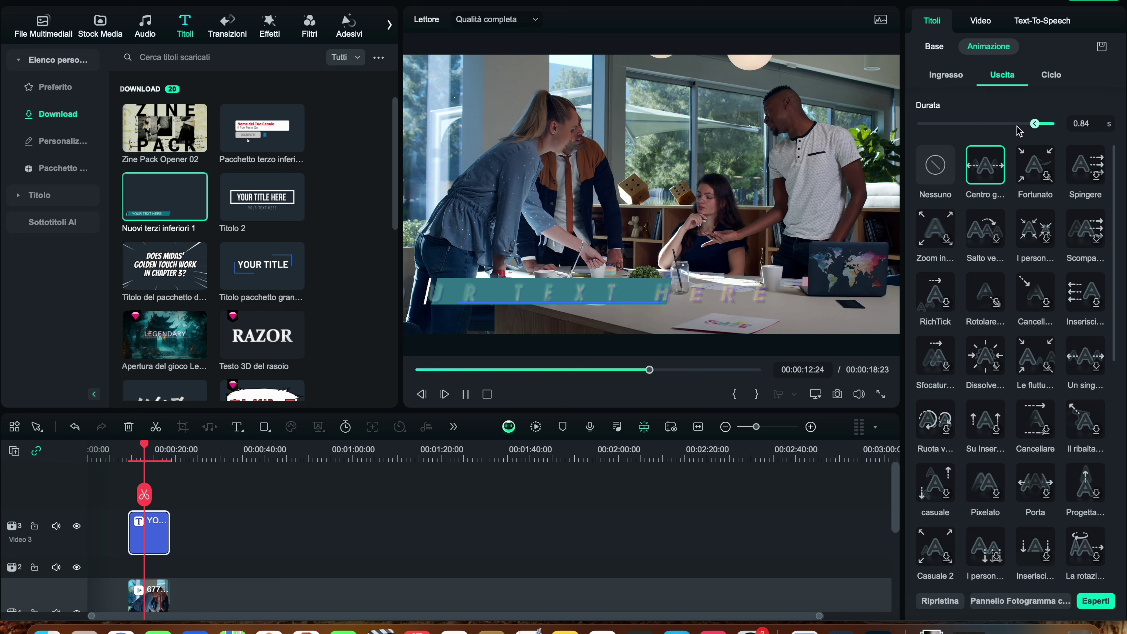
{"action": "left_click", "coordinate": [937, 80]}
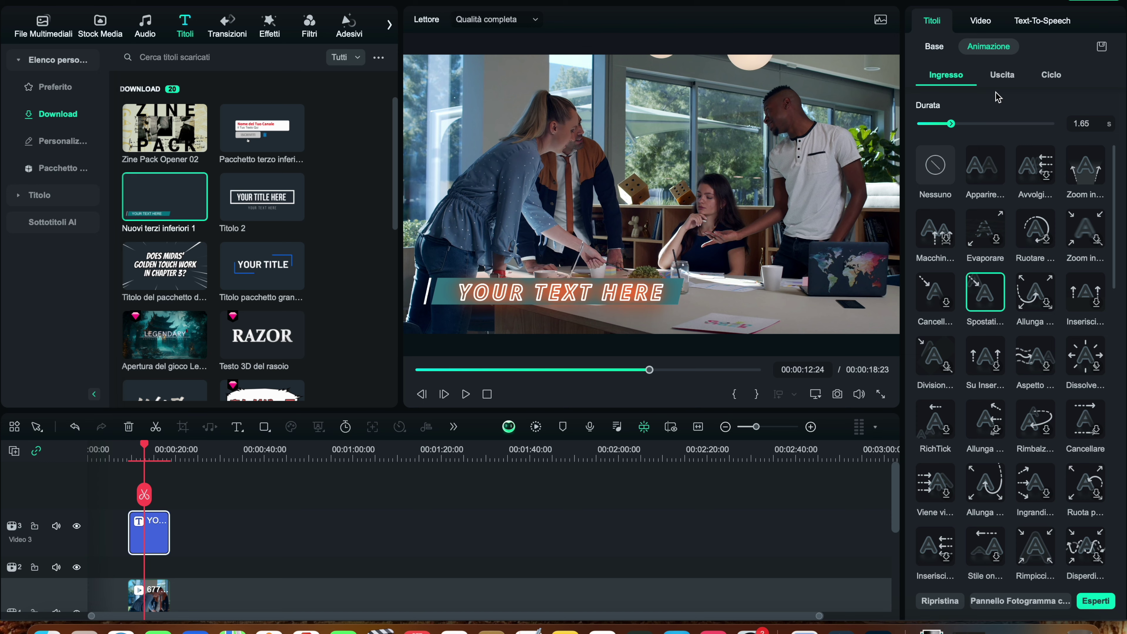
{"action": "scroll", "coordinate": [980, 257], "scroll_direction": "down", "scroll_amount": 10}
{"action": "scroll", "coordinate": [981, 256], "scroll_direction": "down", "scroll_amount": 15}
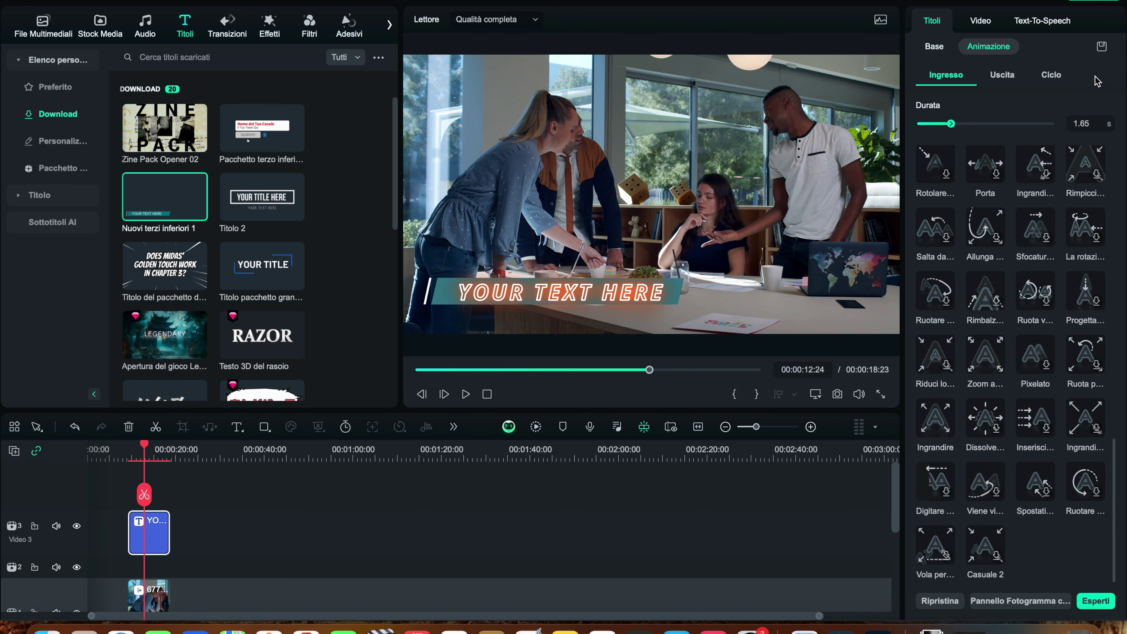
- Save the customised title as a custom text preset named PROVA
{"action": "left_click", "coordinate": [1105, 51]}
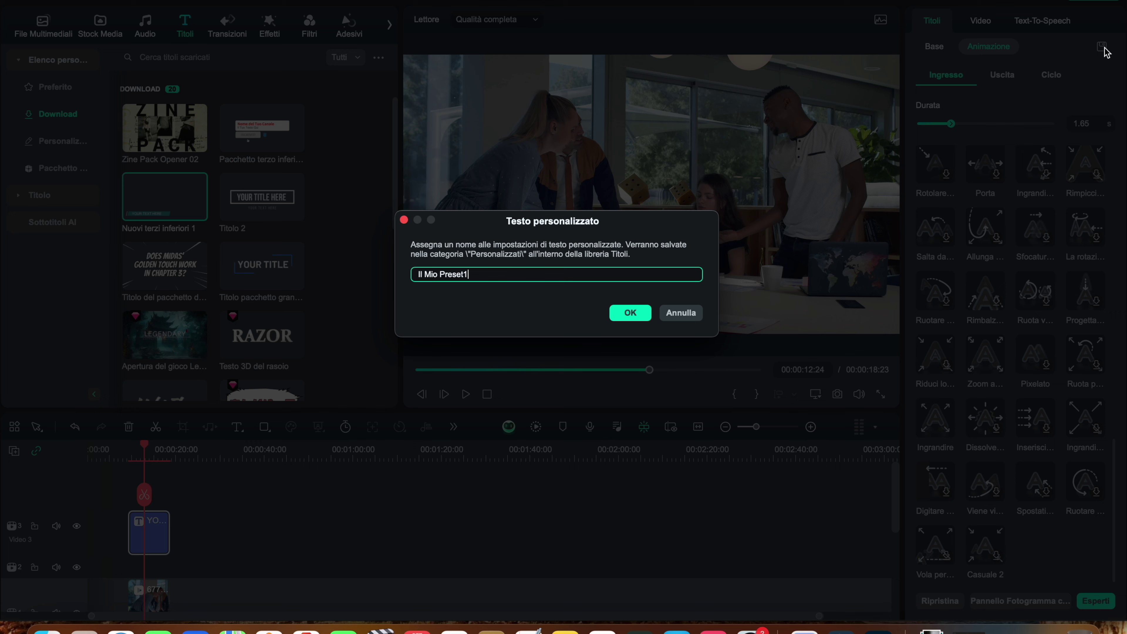
{"action": "left_click_drag", "start_coordinate": [475, 279], "coordinate": [363, 278]}
{"action": "type", "text": "PROVA"}
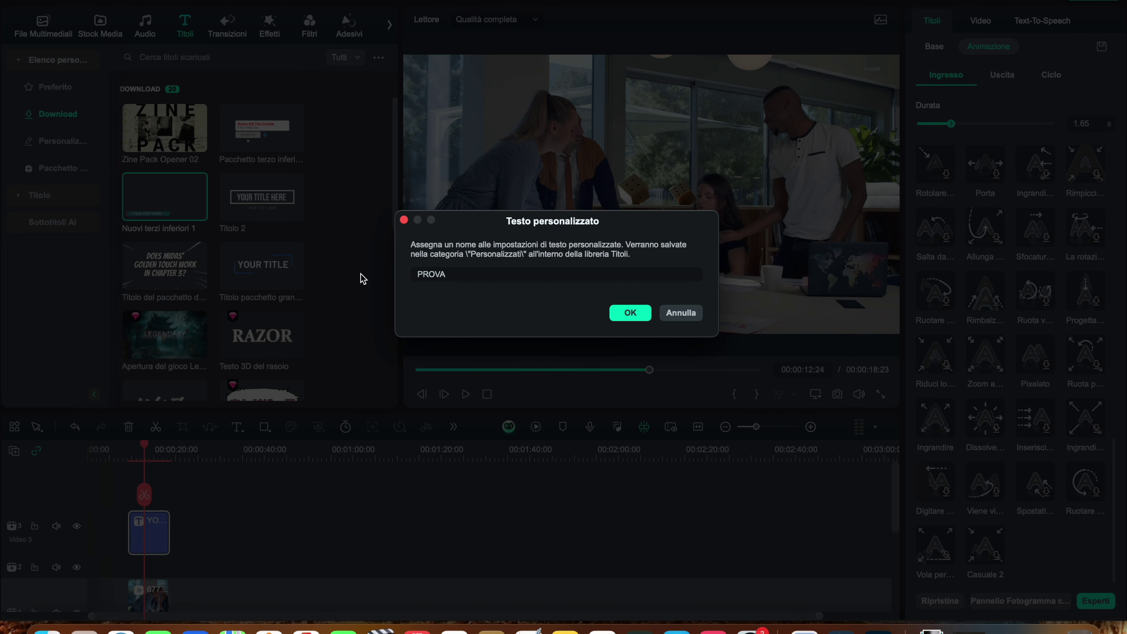
{"action": "left_click", "coordinate": [615, 318]}
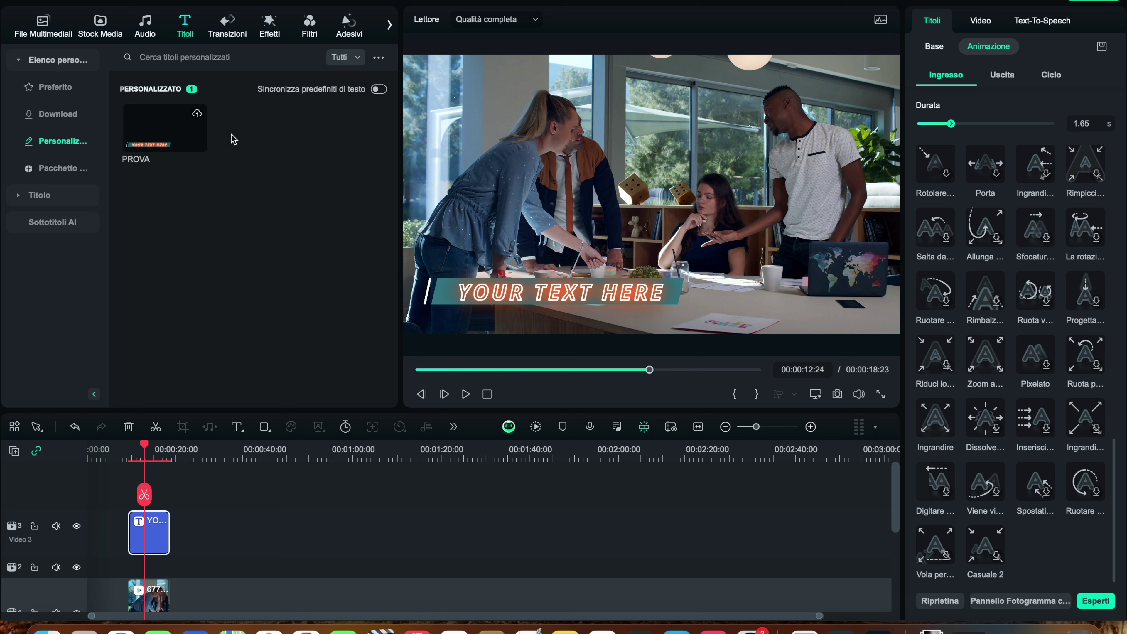
- Add the saved PROVA preset to the second video track and preview it at 00:00:18:28
{"action": "mouse_move", "coordinate": [158, 125]}
{"action": "left_click", "coordinate": [197, 141]}
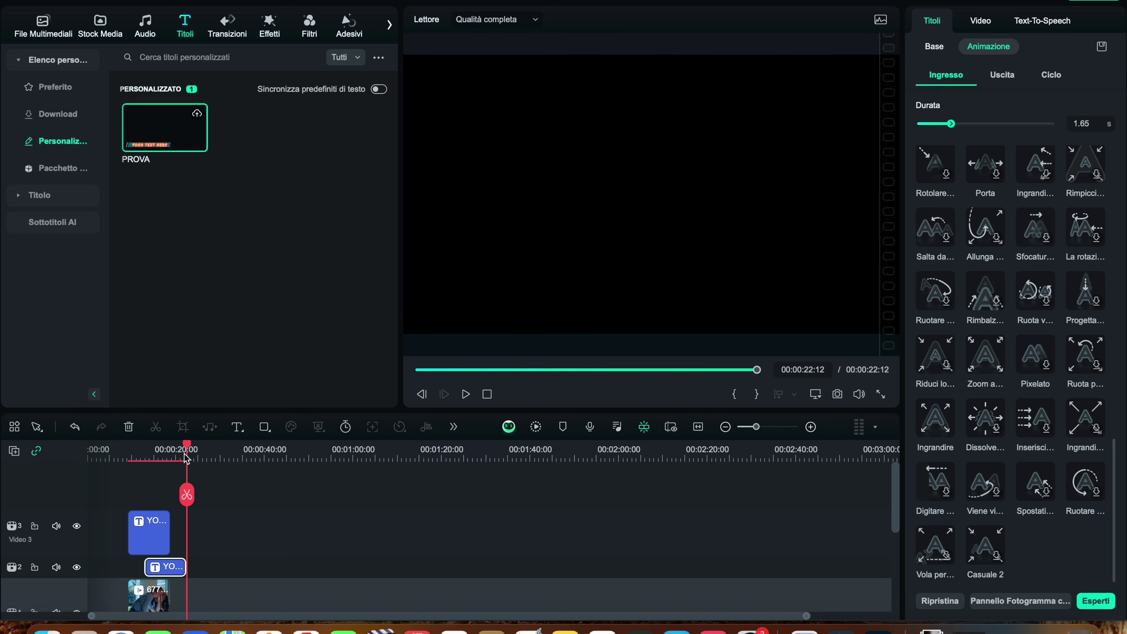
{"action": "left_click_drag", "start_coordinate": [177, 453], "coordinate": [171, 453]}
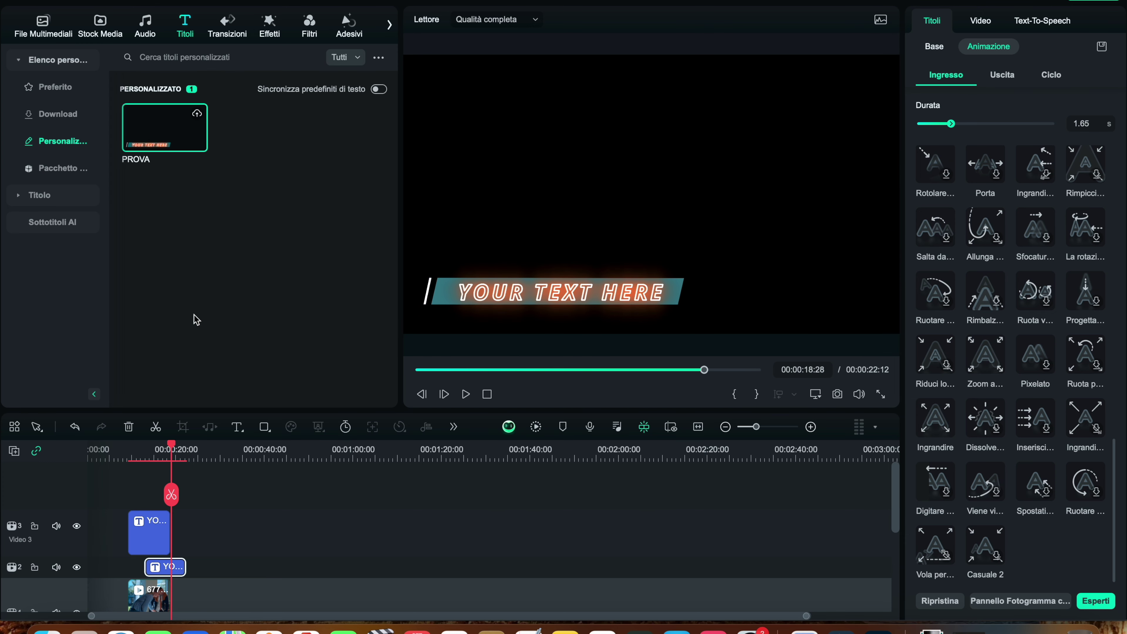